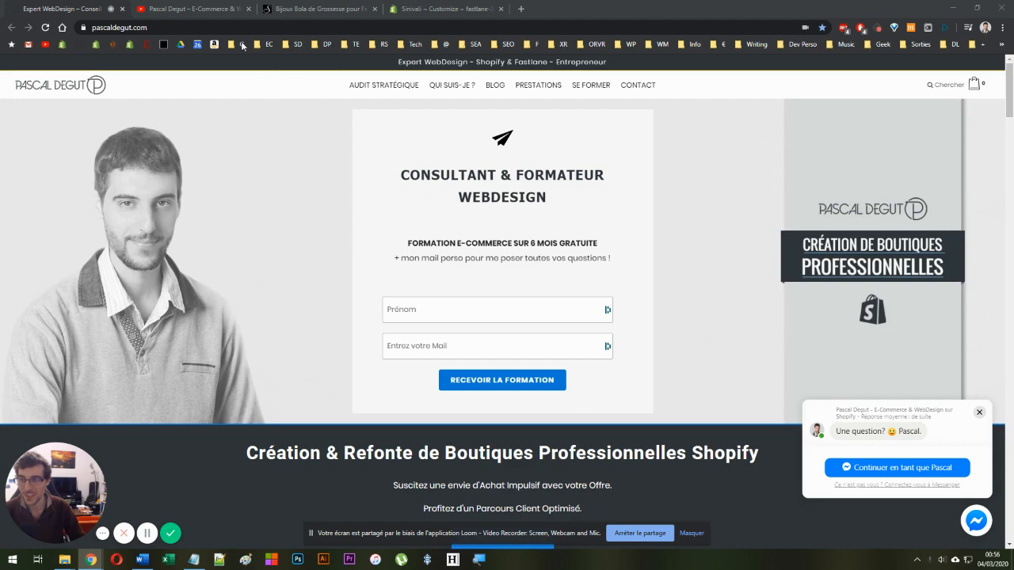
# Browse the uploaded videos on the YouTube channel, from the newest entries down to the older course lessons
pyautogui.click(197, 9)
pyautogui.scroll(-3, 323, 256)
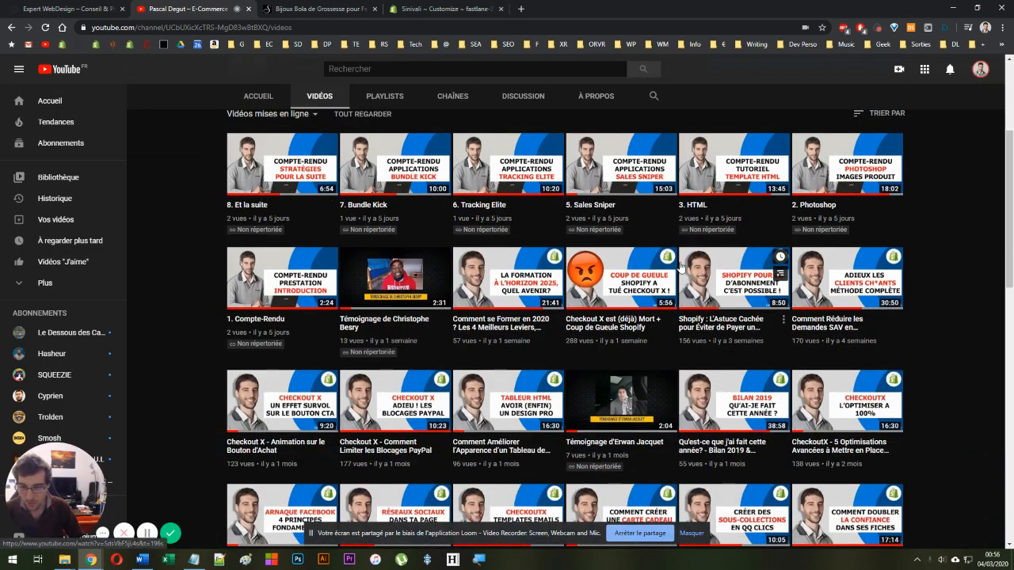
pyautogui.scroll(-2, 612, 377)
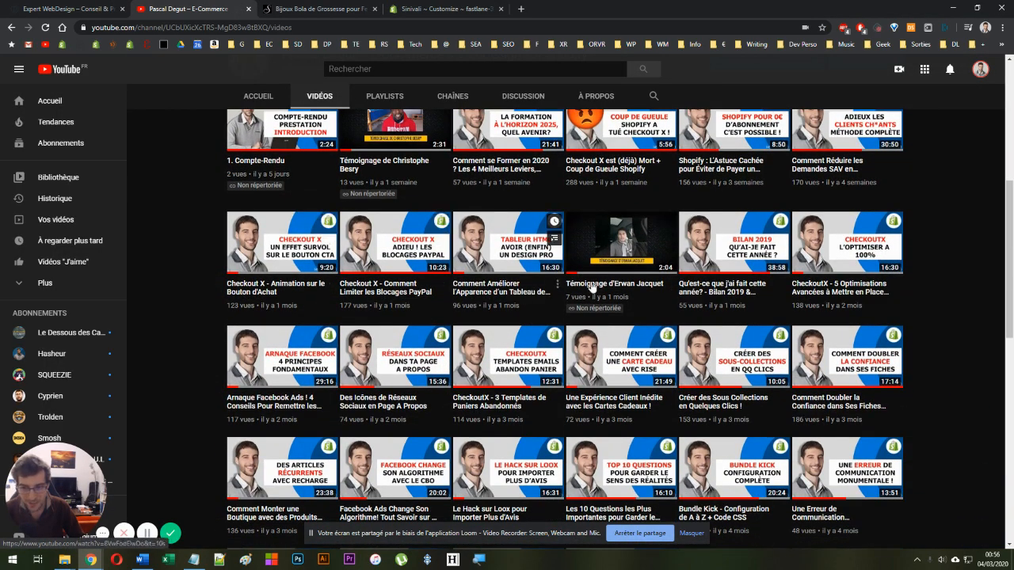
pyautogui.scroll(-1, 599, 265)
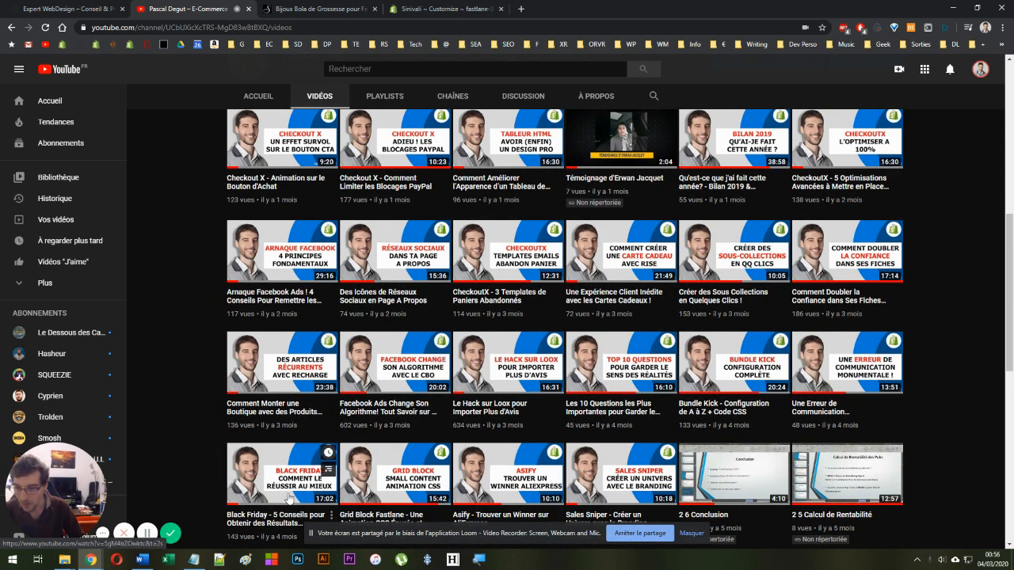
pyautogui.scroll(-2, 388, 428)
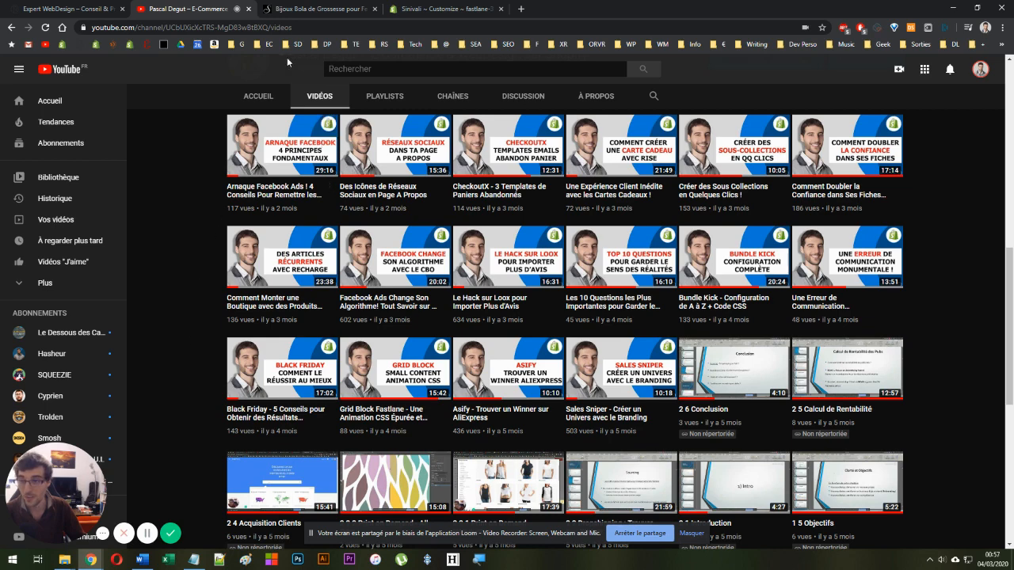
# Switch to the Sinivali storefront and examine the homepage's Éclatant and Émouvant collections and their product images
pyautogui.click(304, 9)
pyautogui.scroll(4, 199, 299)
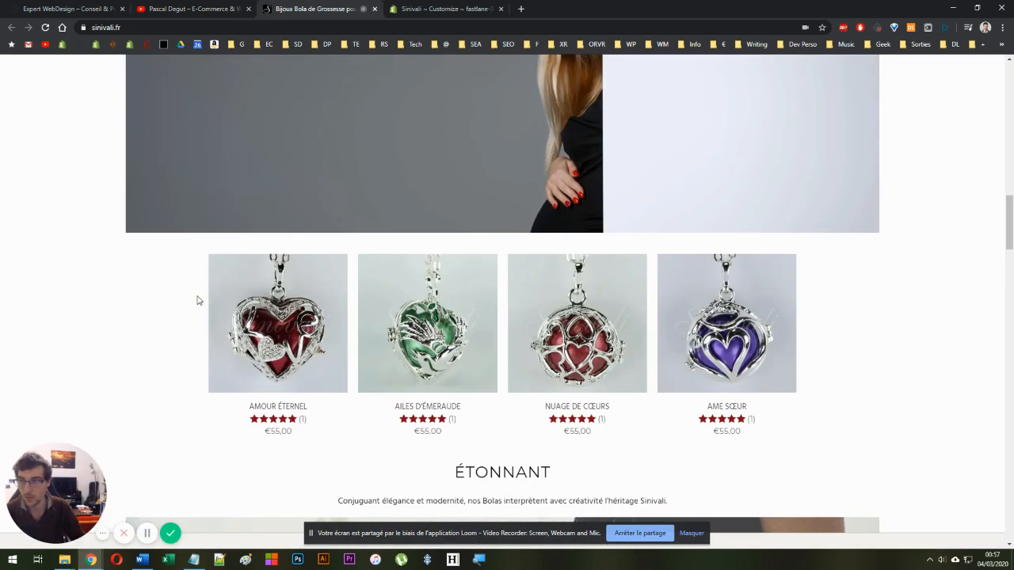
pyautogui.scroll(12, 198, 300)
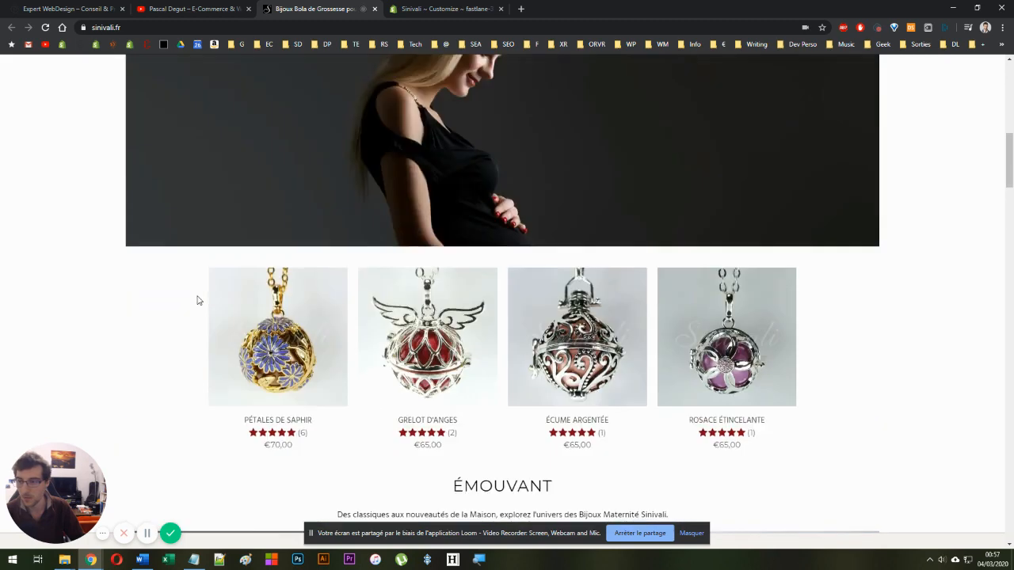
pyautogui.scroll(5, 198, 300)
pyautogui.scroll(-10, 198, 300)
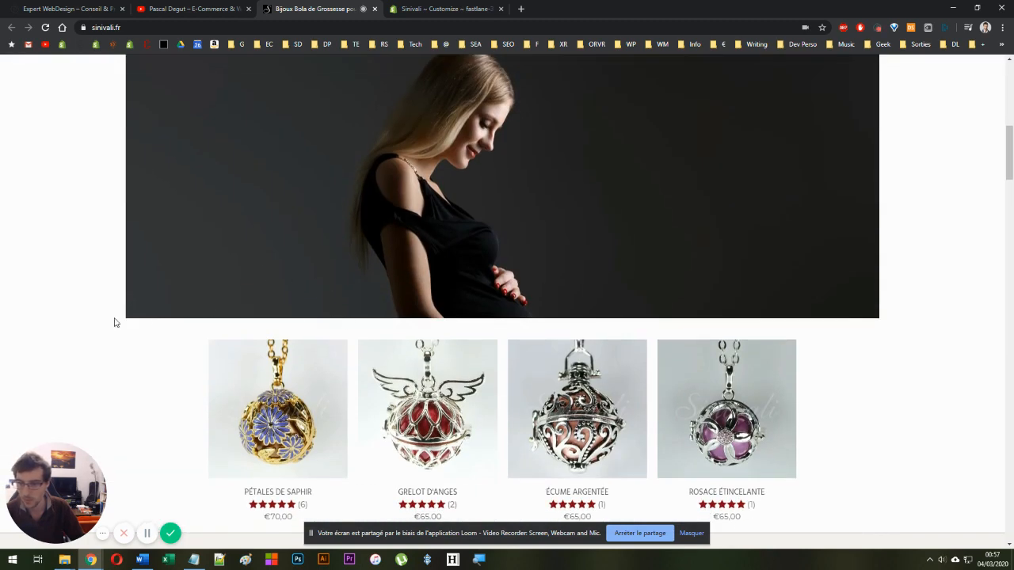
pyautogui.scroll(-2, 115, 322)
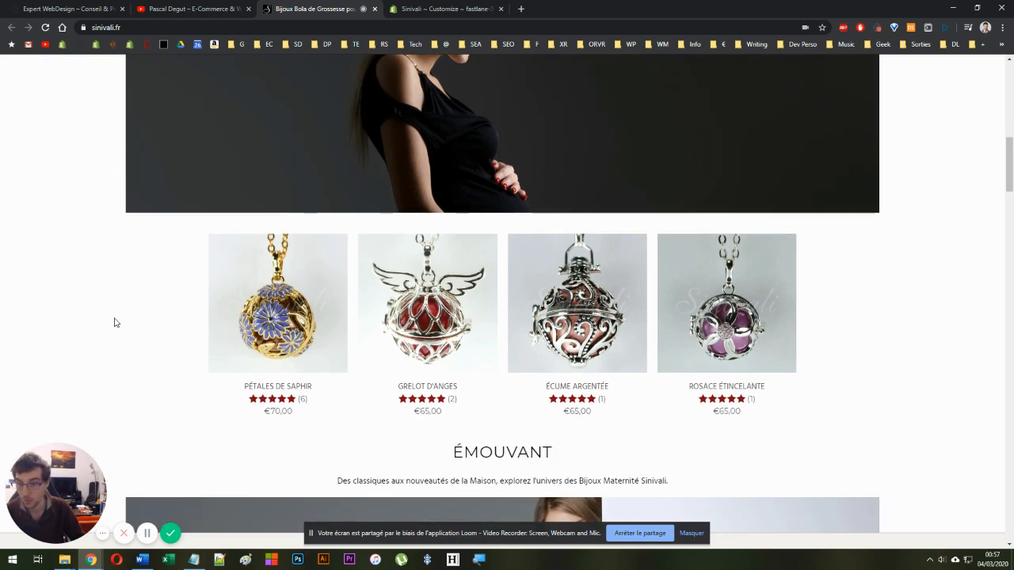
pyautogui.scroll(3, 100, 292)
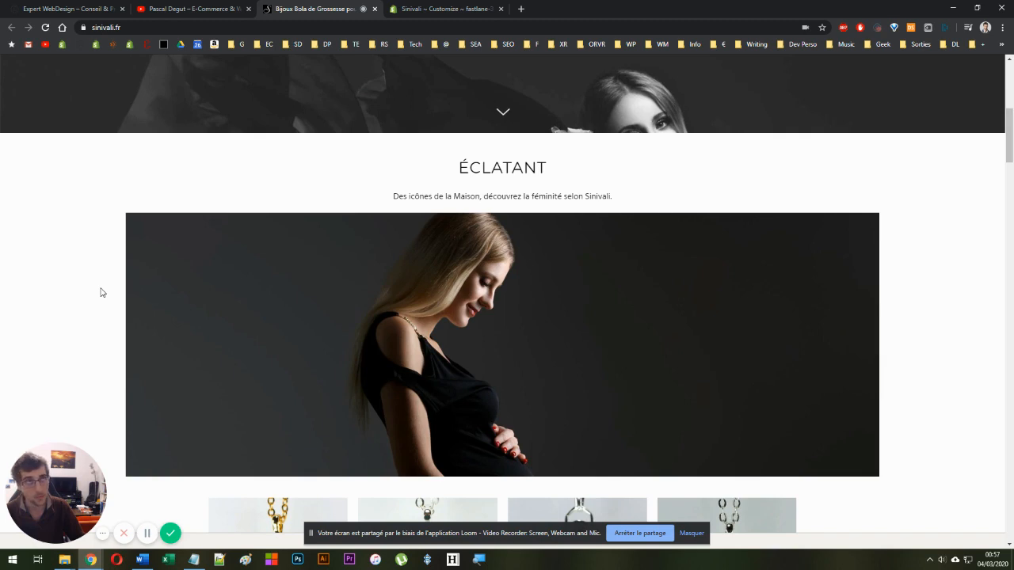
pyautogui.scroll(-2, 101, 293)
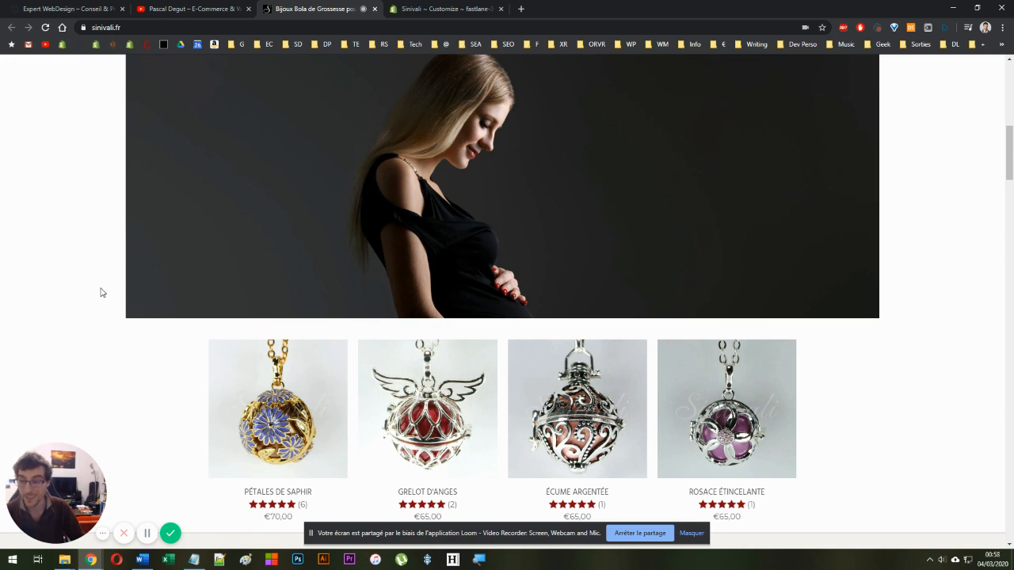
pyautogui.scroll(-1, 101, 293)
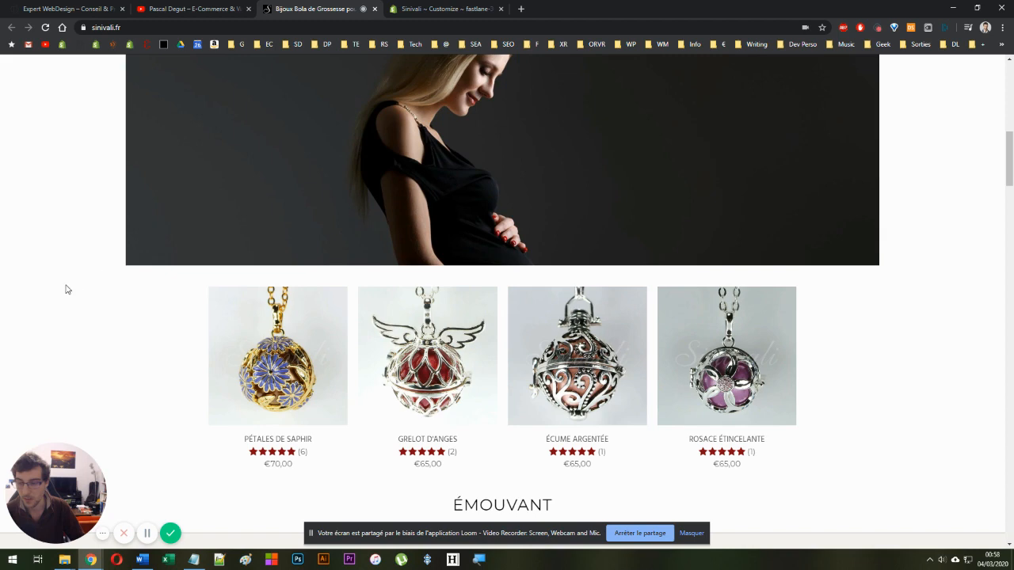
pyautogui.scroll(3, 65, 288)
pyautogui.scroll(-11, 65, 286)
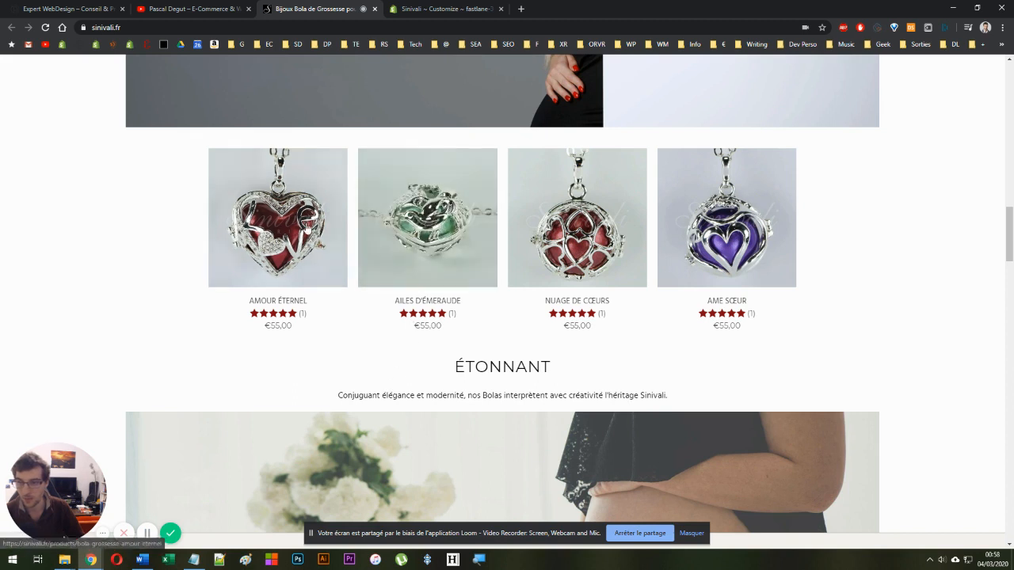
# Open the Amour Éternel product page and compare the first two photos in its image gallery
pyautogui.click(278, 234)
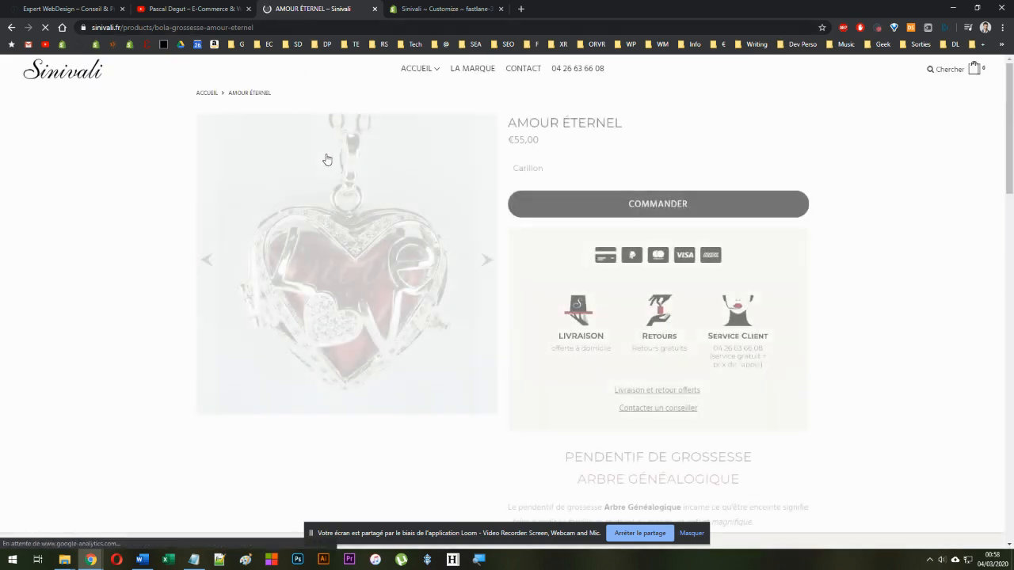
pyautogui.click(204, 249)
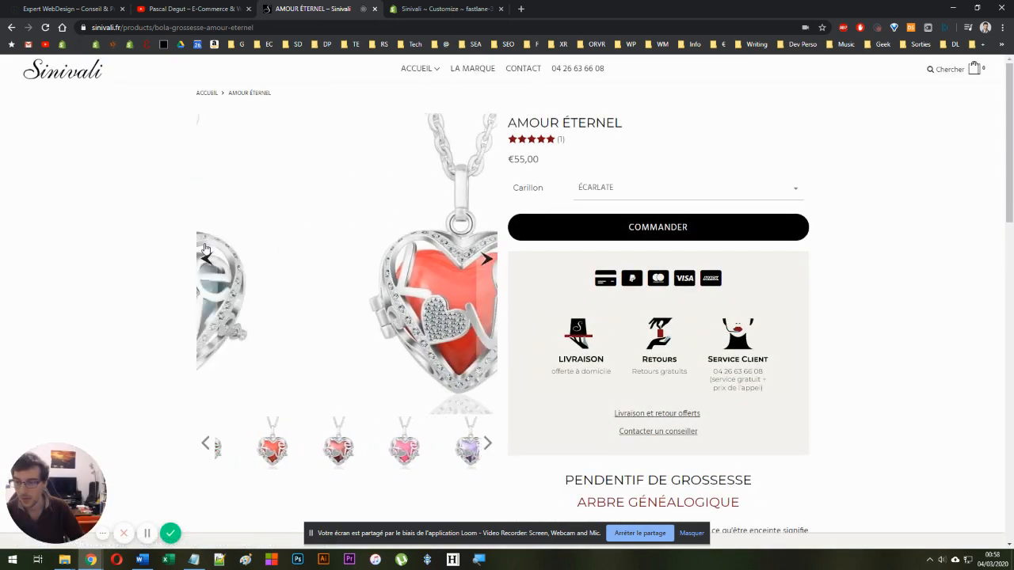
pyautogui.click(203, 265)
pyautogui.click(204, 264)
pyautogui.click(204, 266)
pyautogui.click(204, 265)
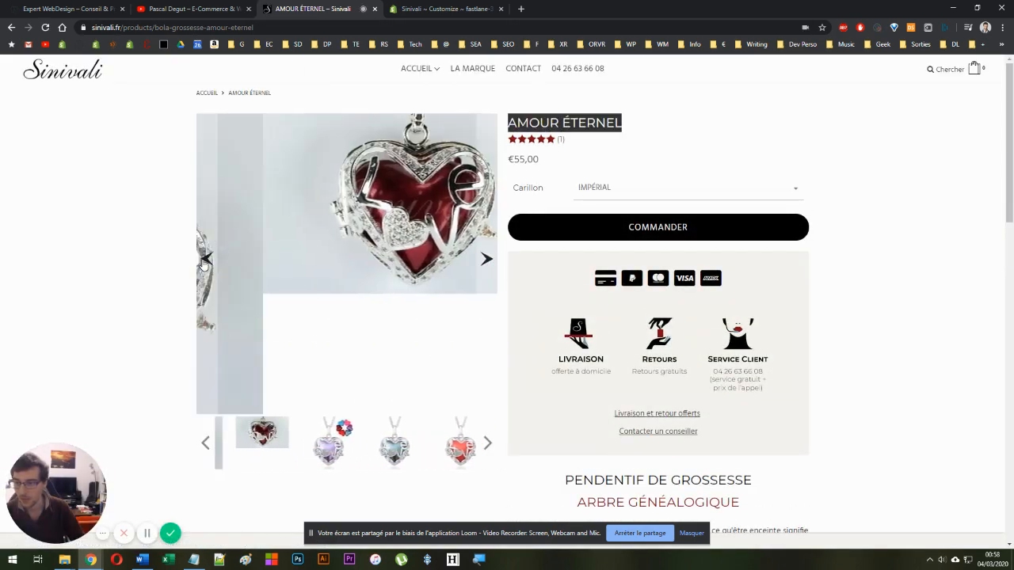
pyautogui.click(204, 265)
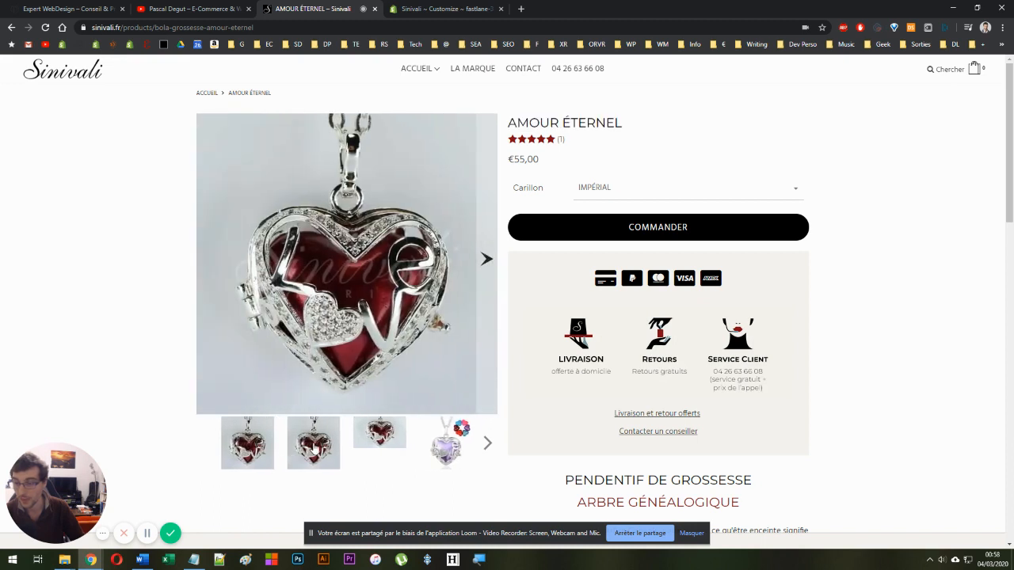
pyautogui.click(315, 449)
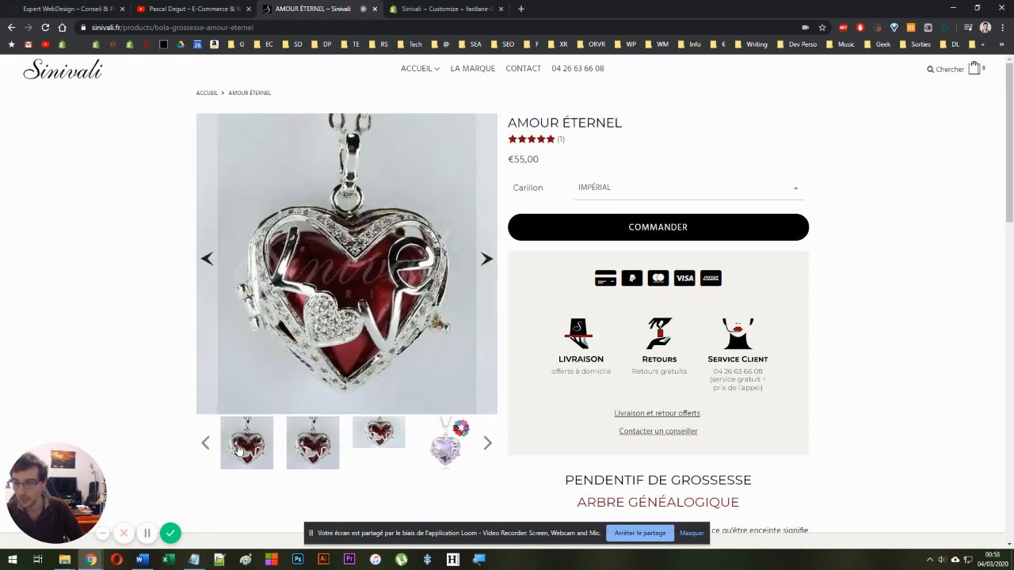
pyautogui.click(239, 450)
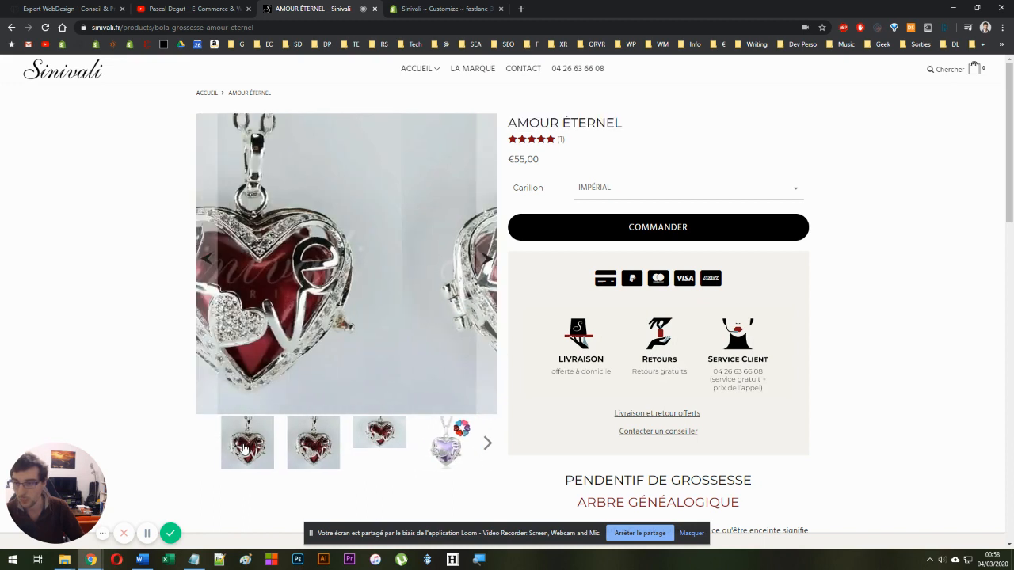
# Return to the store's homepage and review the alternate product images in the Éclatant and Émouvant rows
pyautogui.click(81, 76)
pyautogui.scroll(-8, 197, 274)
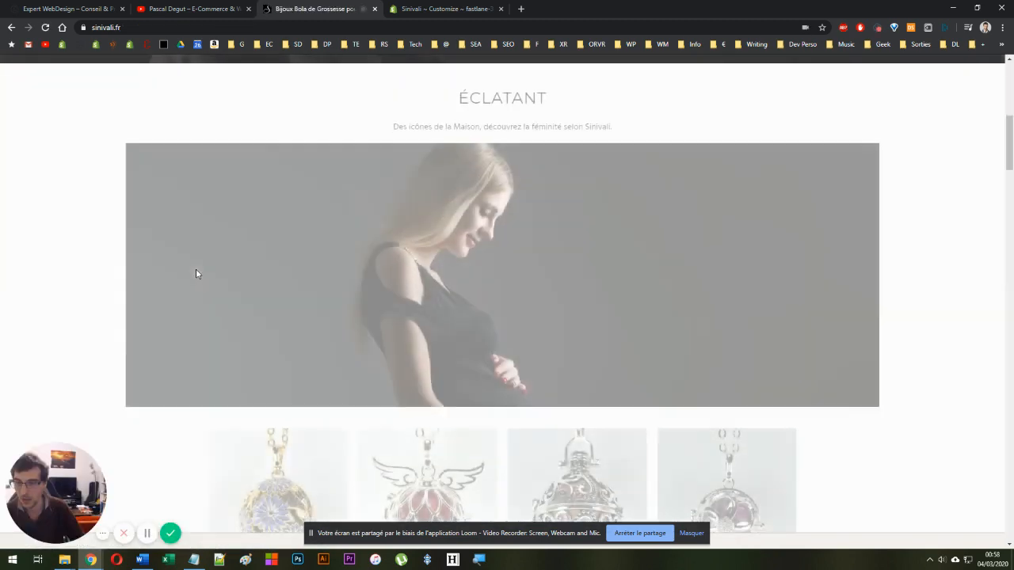
pyautogui.scroll(-5, 196, 274)
pyautogui.scroll(2, 356, 297)
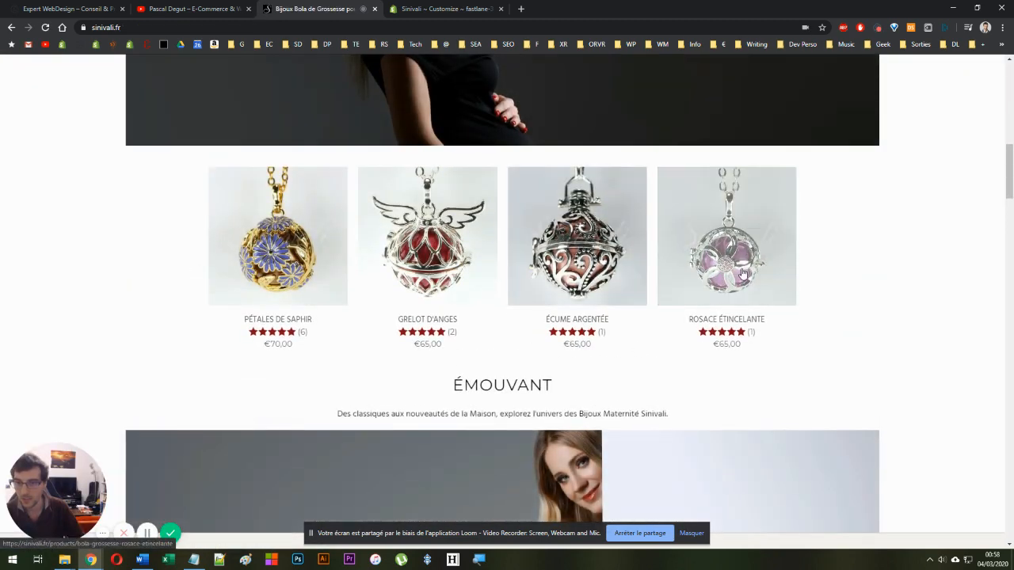
pyautogui.scroll(-5, 586, 362)
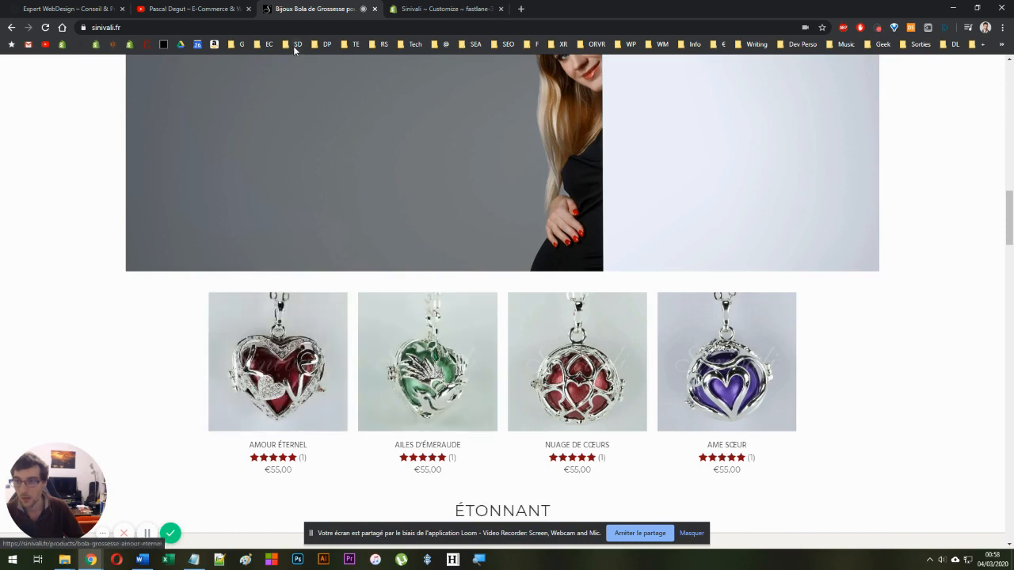
# Switch to the Shopify theme editor and inspect the hover images of the product rows throughout the homepage preview
pyautogui.click(436, 9)
pyautogui.scroll(-10, 262, 277)
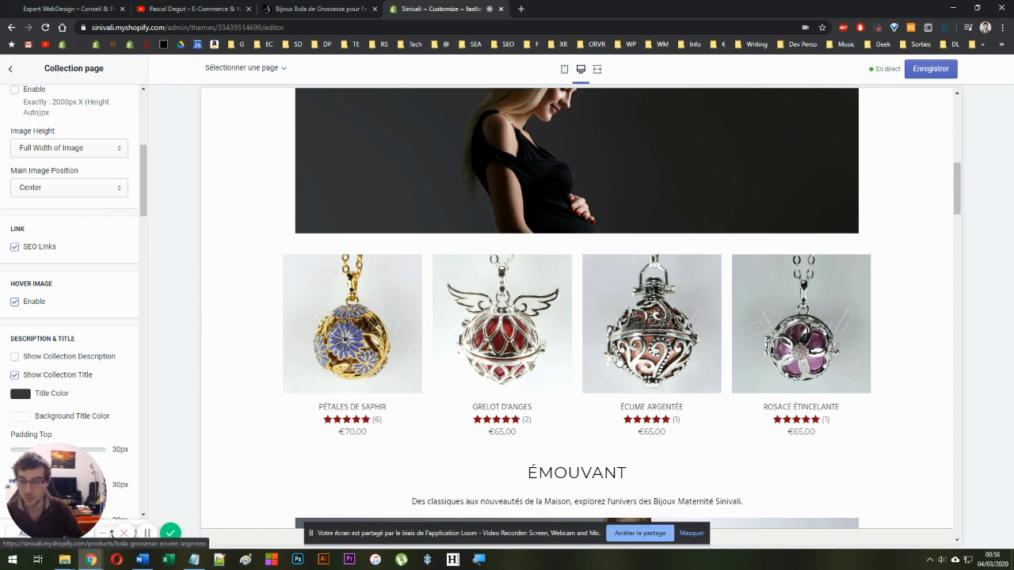
pyautogui.scroll(-5, 615, 366)
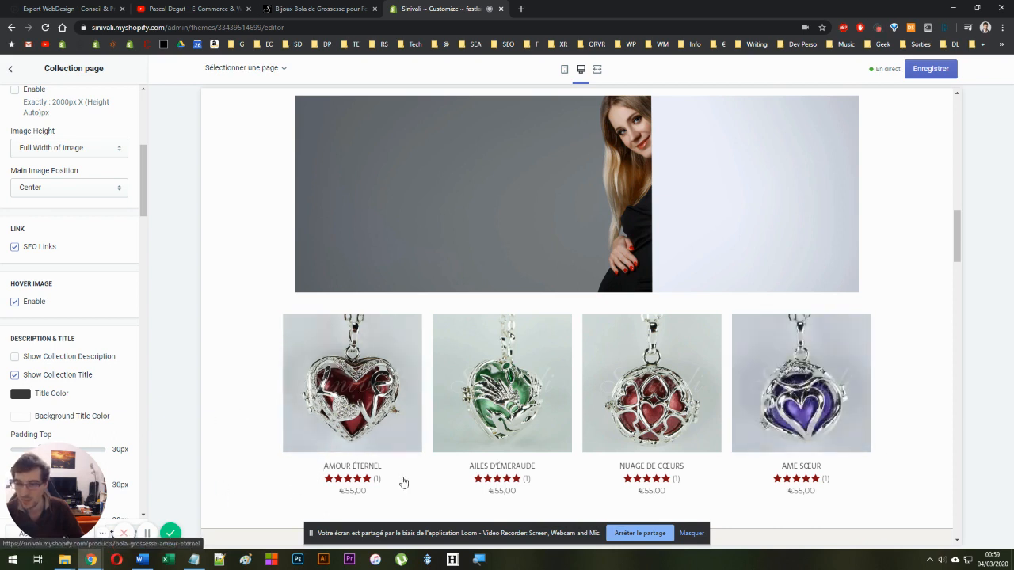
pyautogui.scroll(-5, 626, 325)
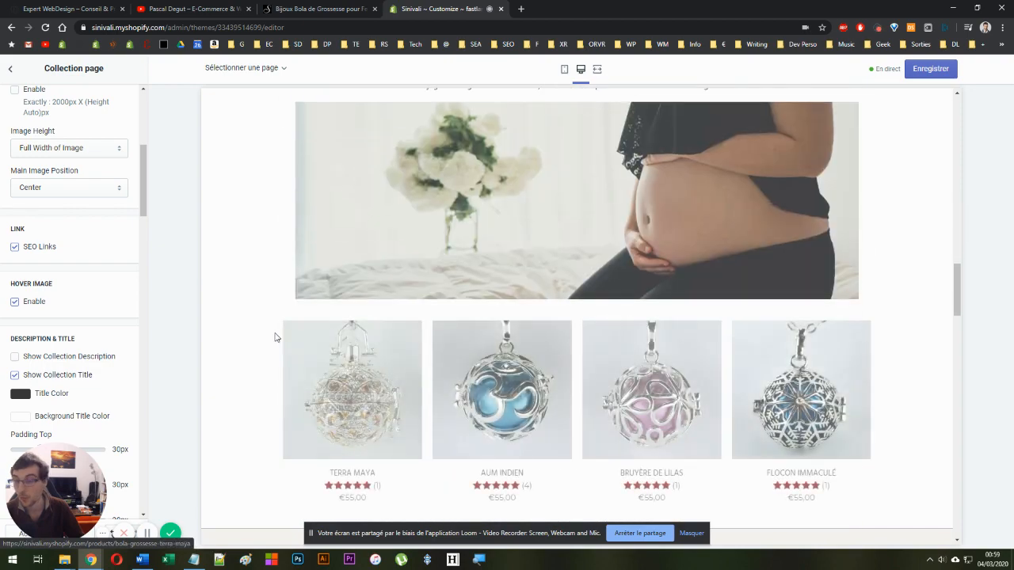
pyautogui.scroll(-1, 408, 380)
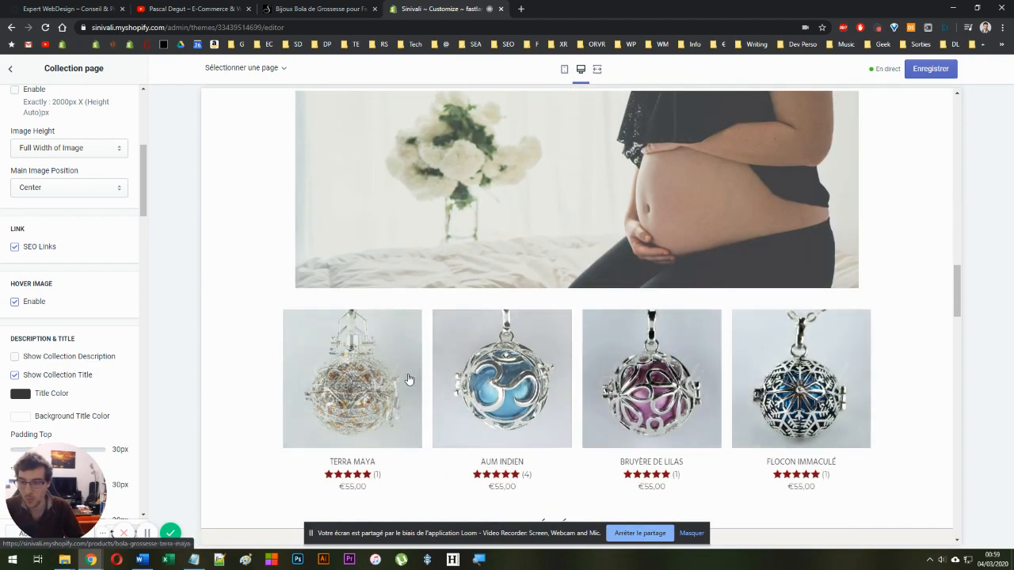
pyautogui.scroll(-8, 408, 380)
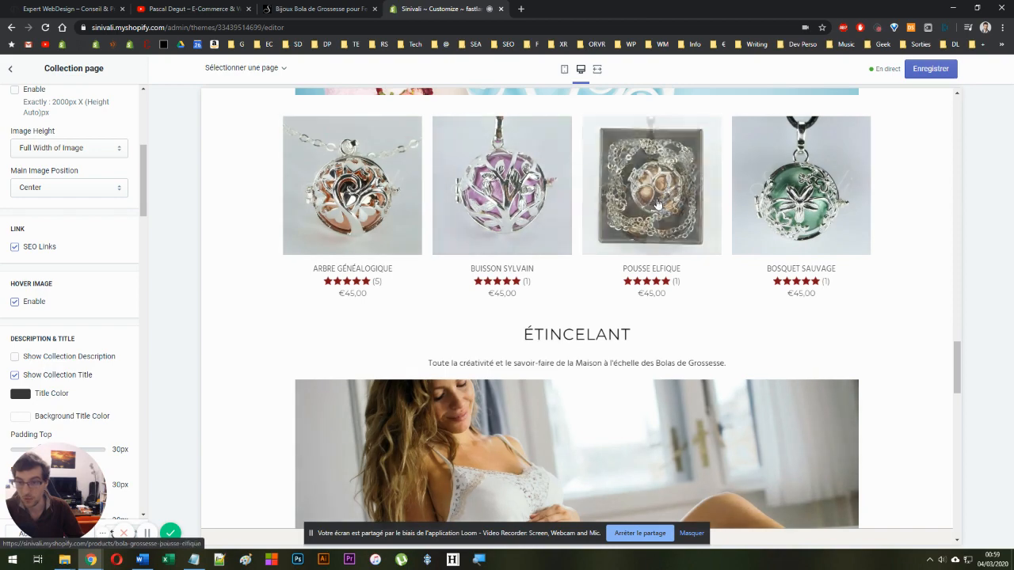
pyautogui.scroll(-5, 524, 288)
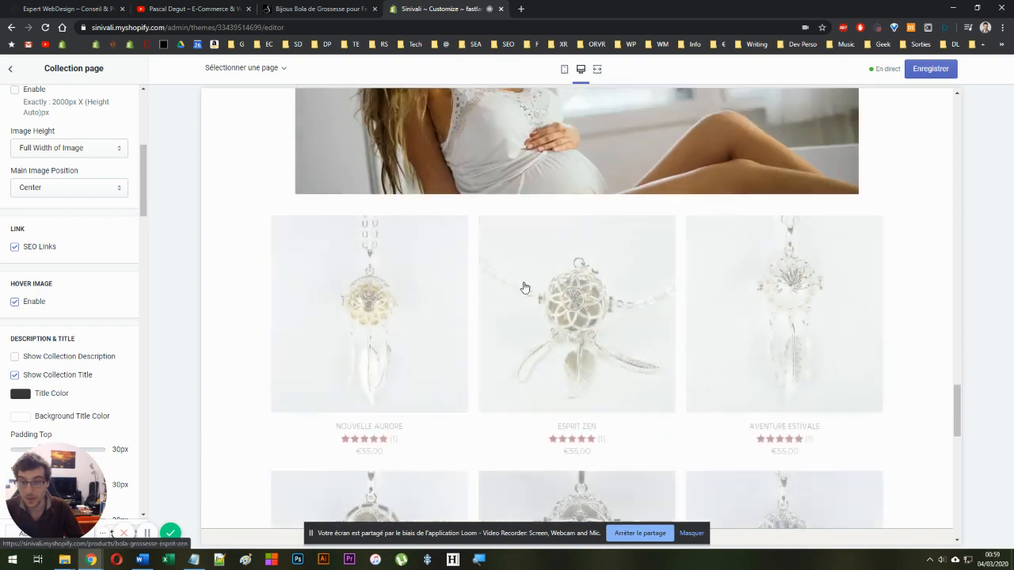
# Examine the Étincelant collection's three-column product grid in the preview and compare it with the four-column row above
pyautogui.scroll(8, 524, 288)
pyautogui.scroll(-8, 634, 269)
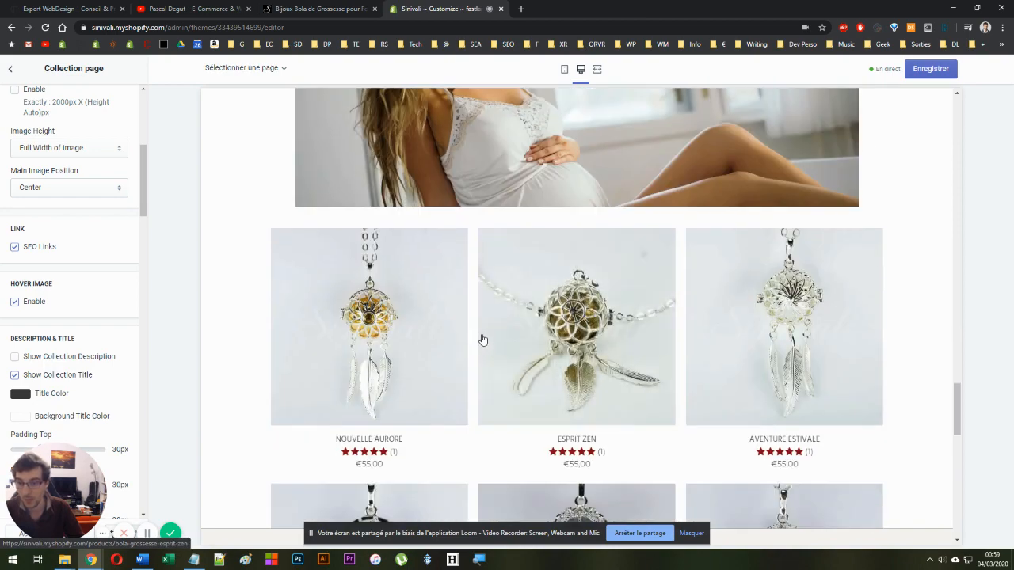
pyautogui.scroll(-2, 681, 343)
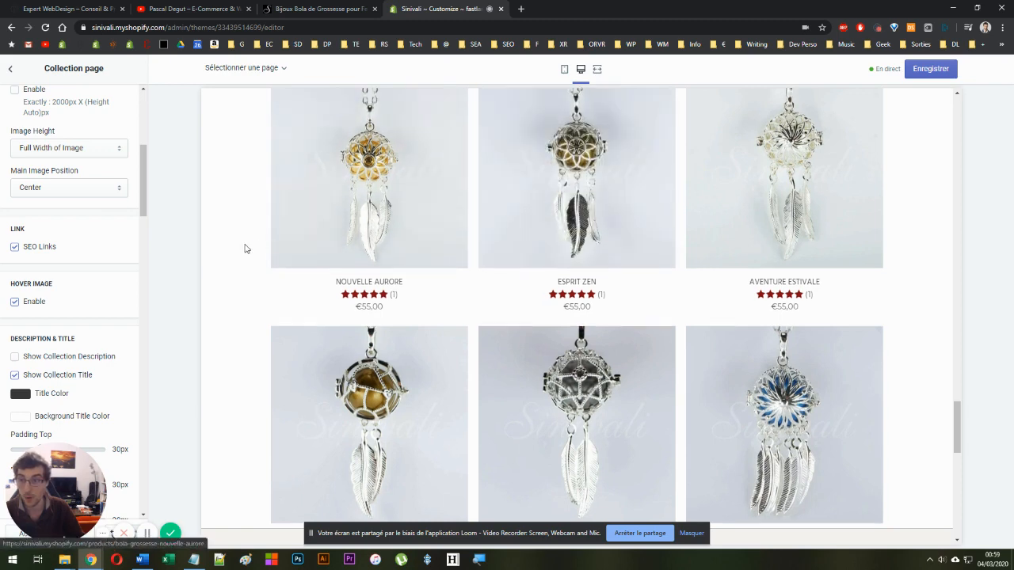
pyautogui.scroll(3, 238, 249)
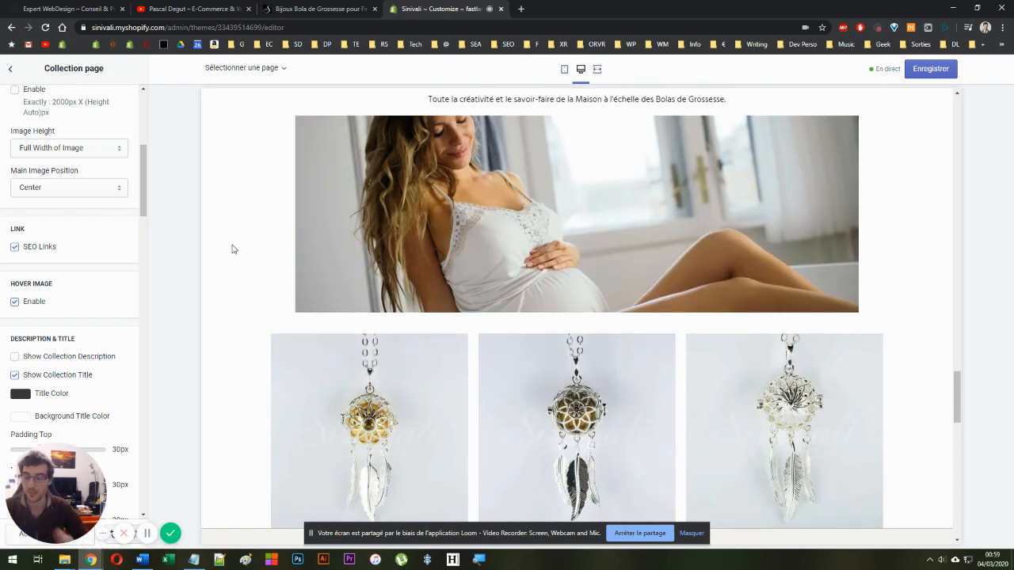
pyautogui.scroll(-8, 232, 249)
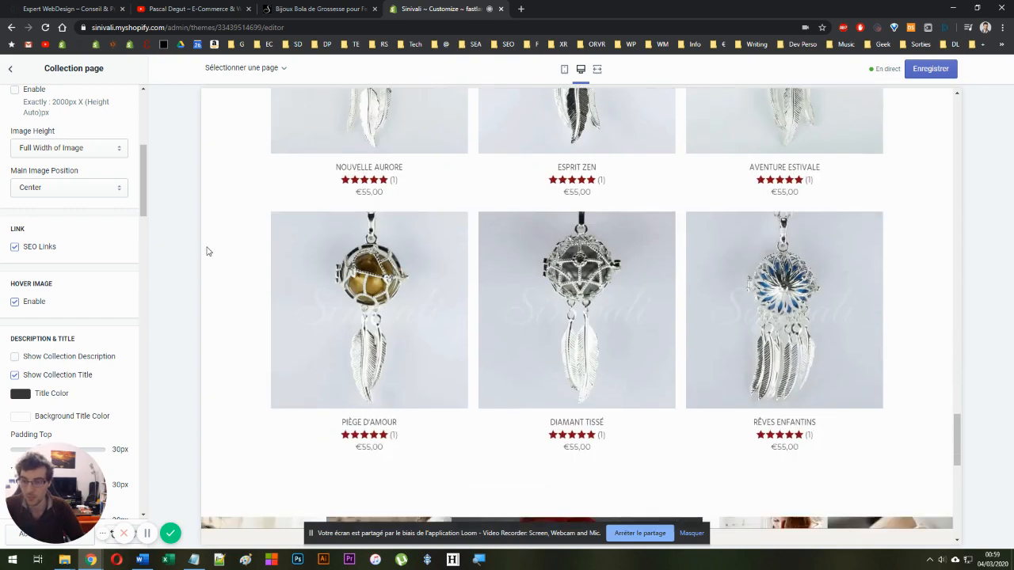
pyautogui.scroll(5, 250, 252)
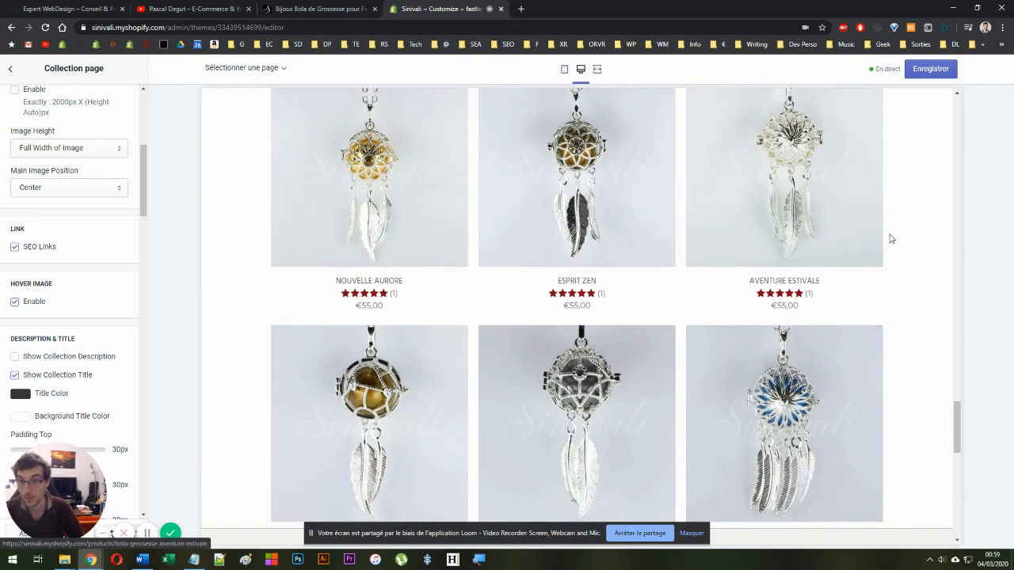
pyautogui.scroll(3, 292, 323)
pyautogui.scroll(5, 293, 323)
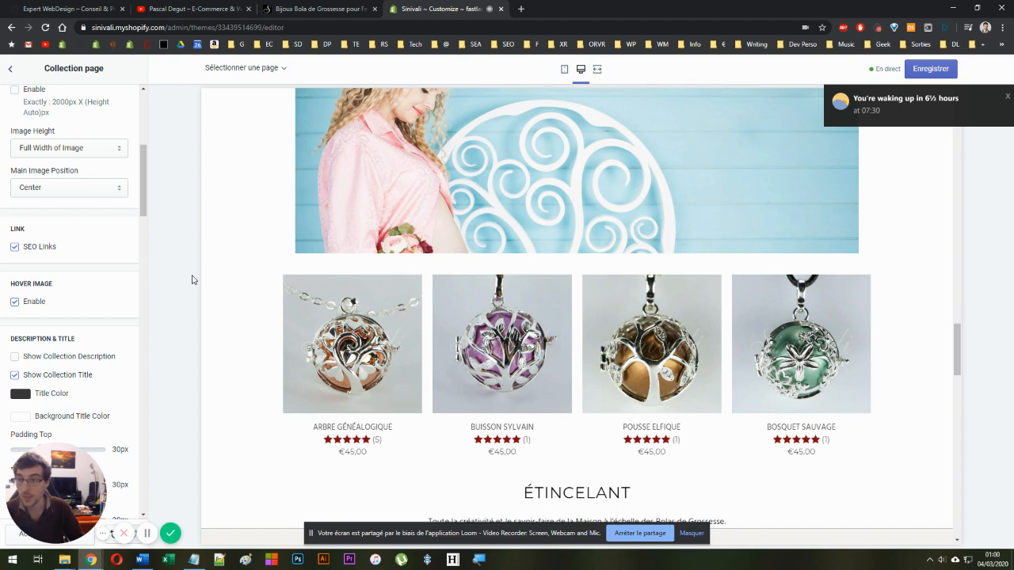
# Highlight the Hover Image enable setting, and go back from the Collection page settings to the theme's section list
pyautogui.moveTo(6, 283); pyautogui.dragTo(46, 302)
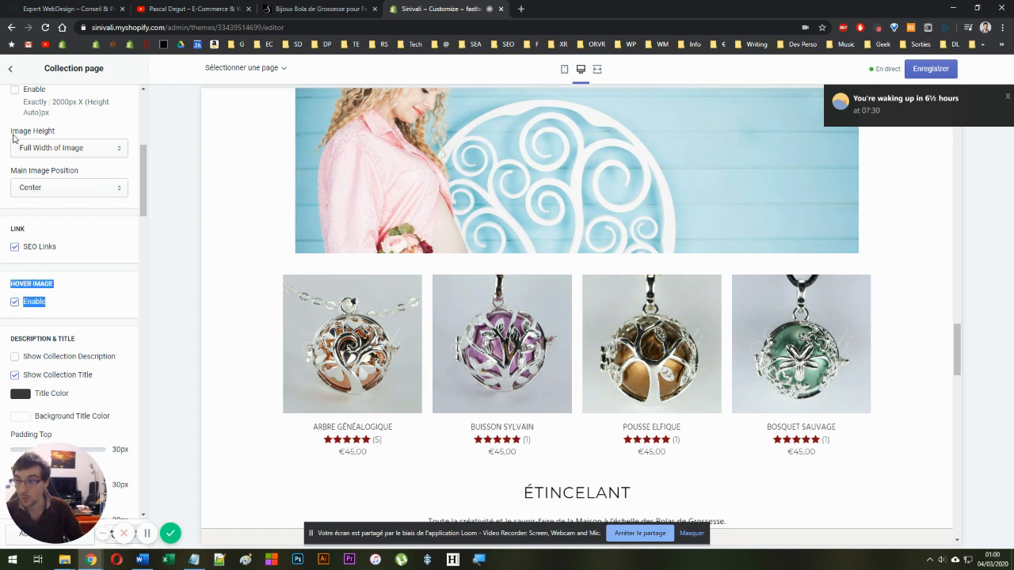
pyautogui.click(10, 68)
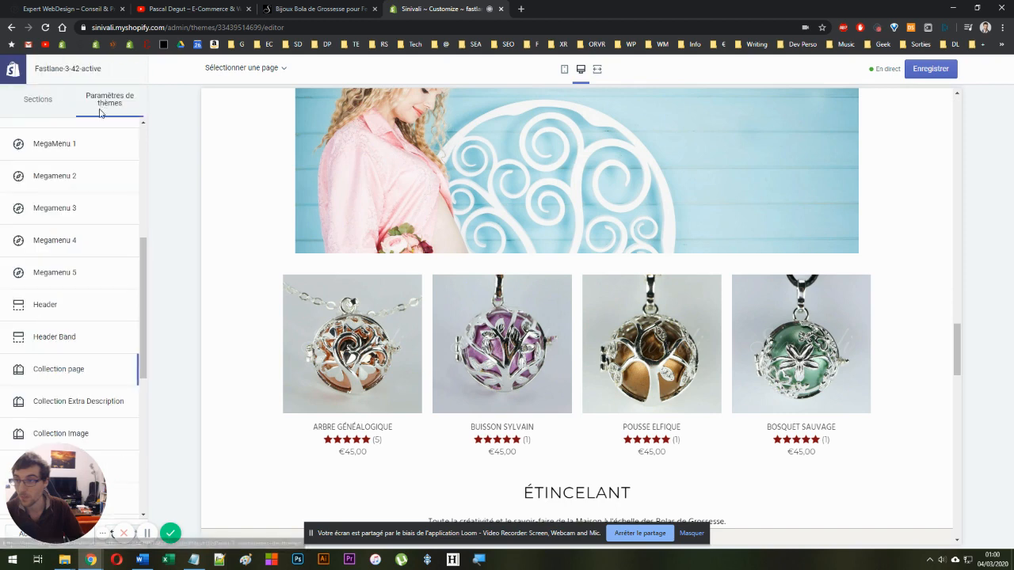
# Reopen the Collection page theme settings and turn off the Hover Image option
pyautogui.scroll(5, 80, 350)
pyautogui.scroll(-5, 80, 345)
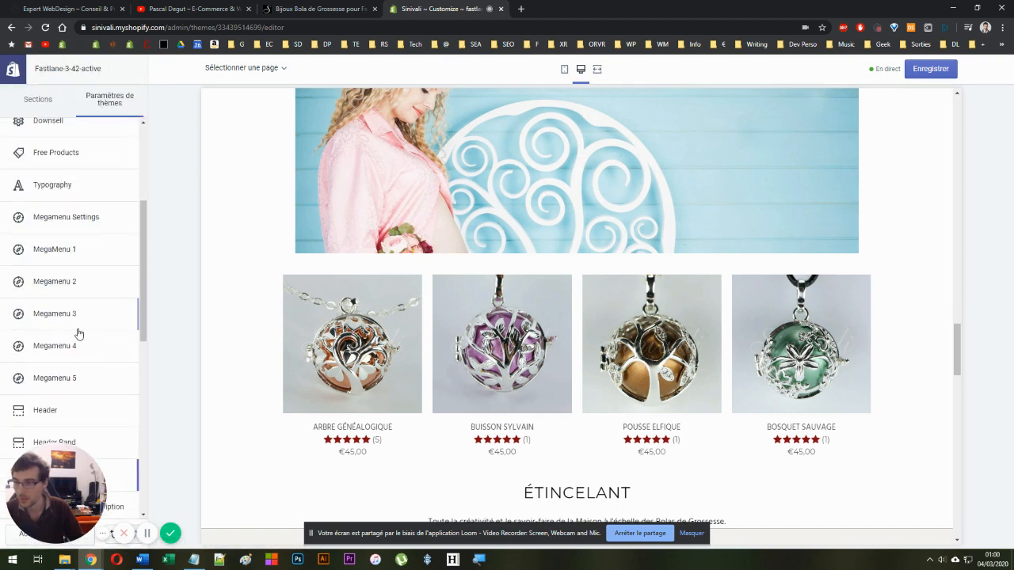
pyautogui.click(62, 316)
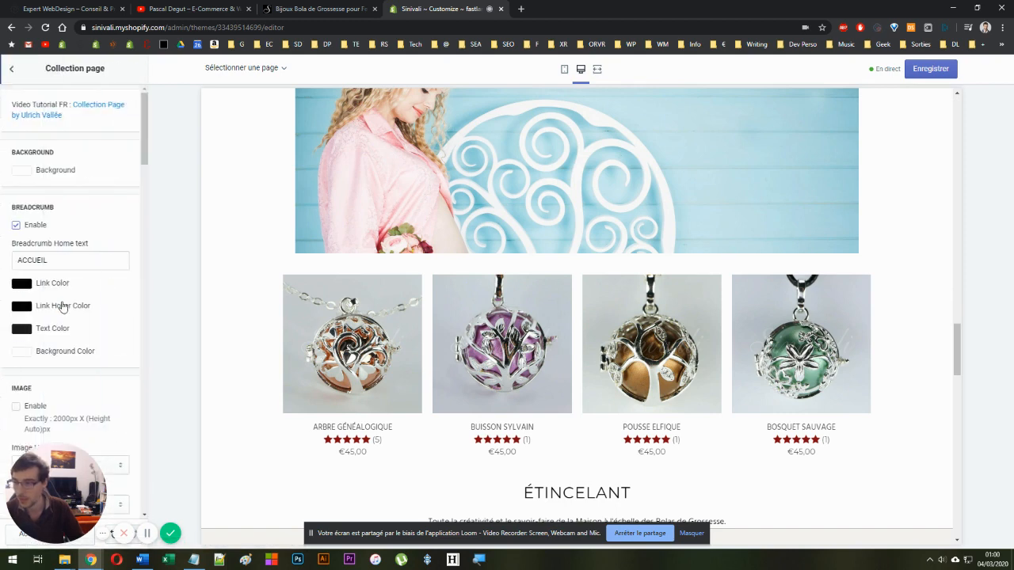
pyautogui.scroll(-8, 84, 199)
pyautogui.scroll(4, 50, 224)
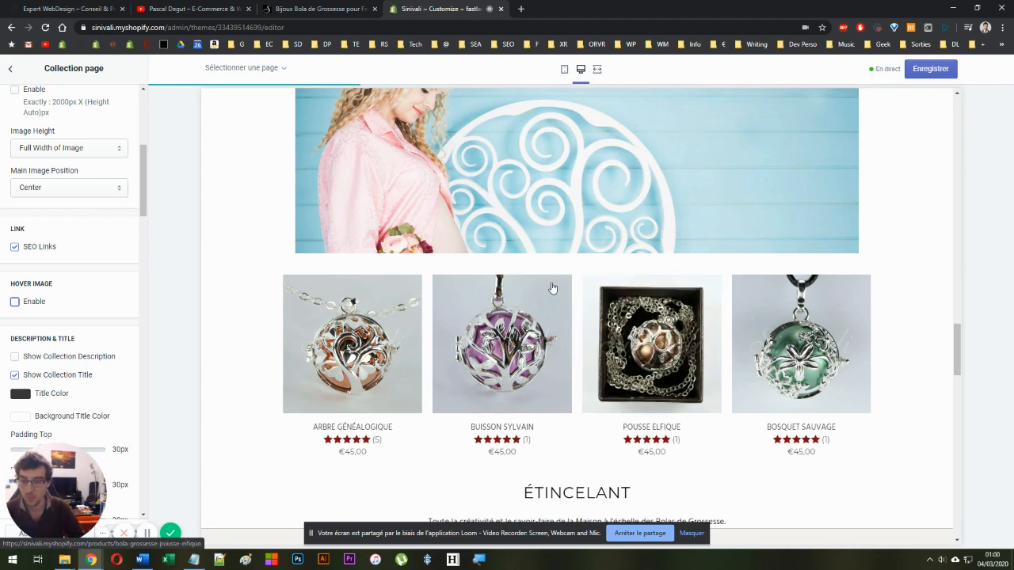
# Switch to the live store, open the Amour Éternel product page and browse its gallery of colour variant images
pyautogui.click(346, 13)
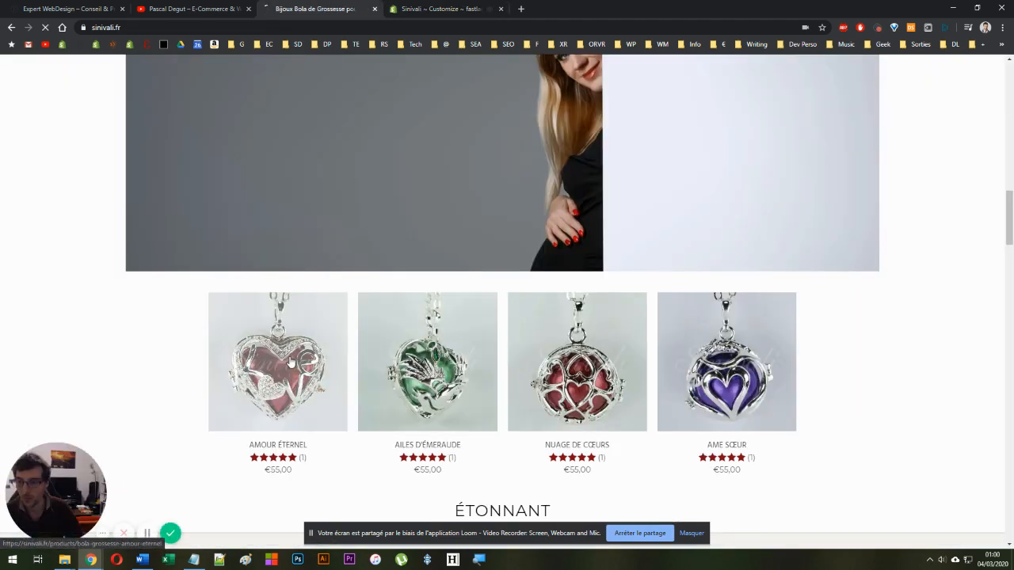
pyautogui.click(288, 359)
pyautogui.scroll(-2, 411, 345)
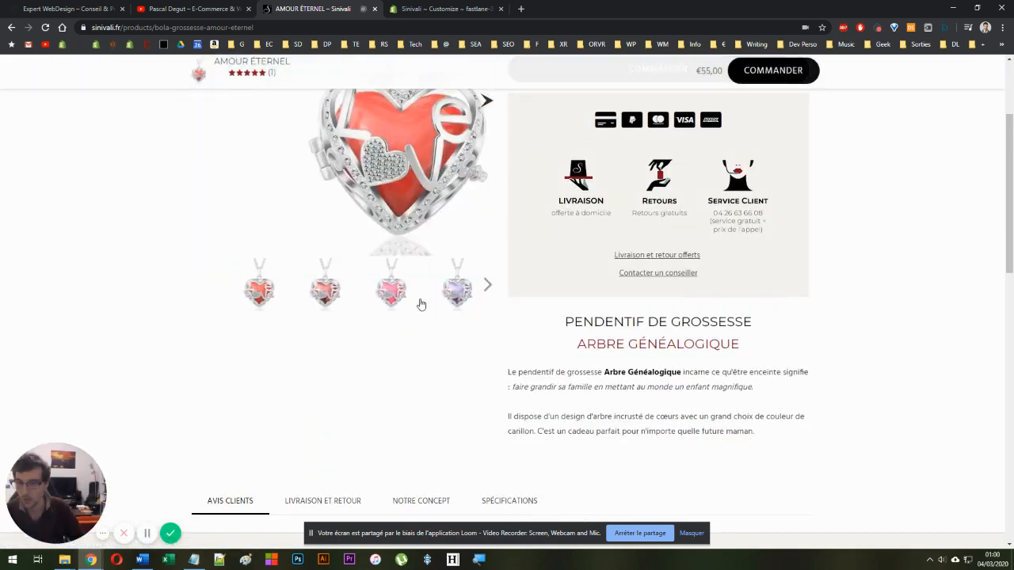
pyautogui.scroll(1, 331, 367)
pyautogui.click(302, 392)
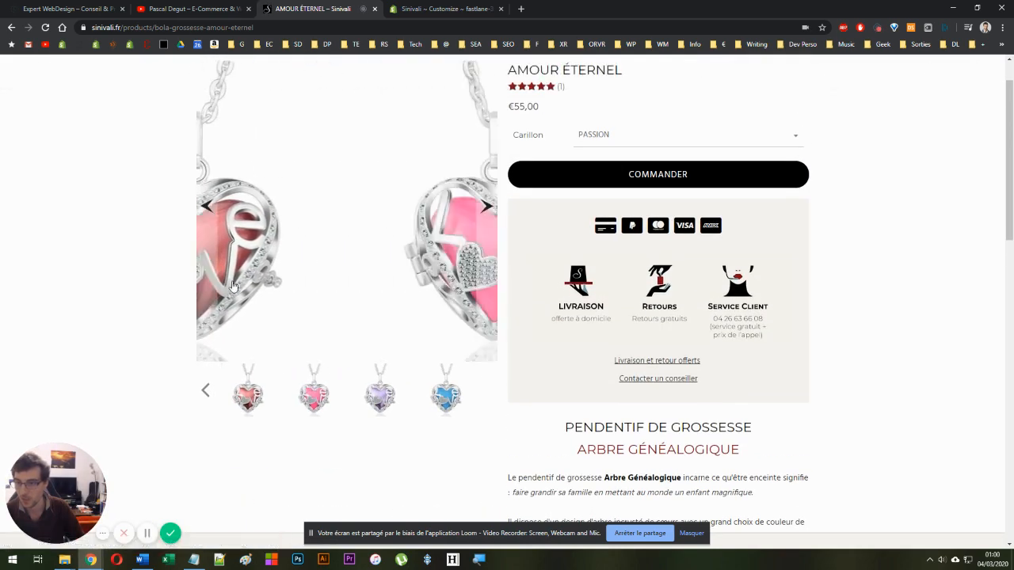
pyautogui.tripleClick(205, 207)
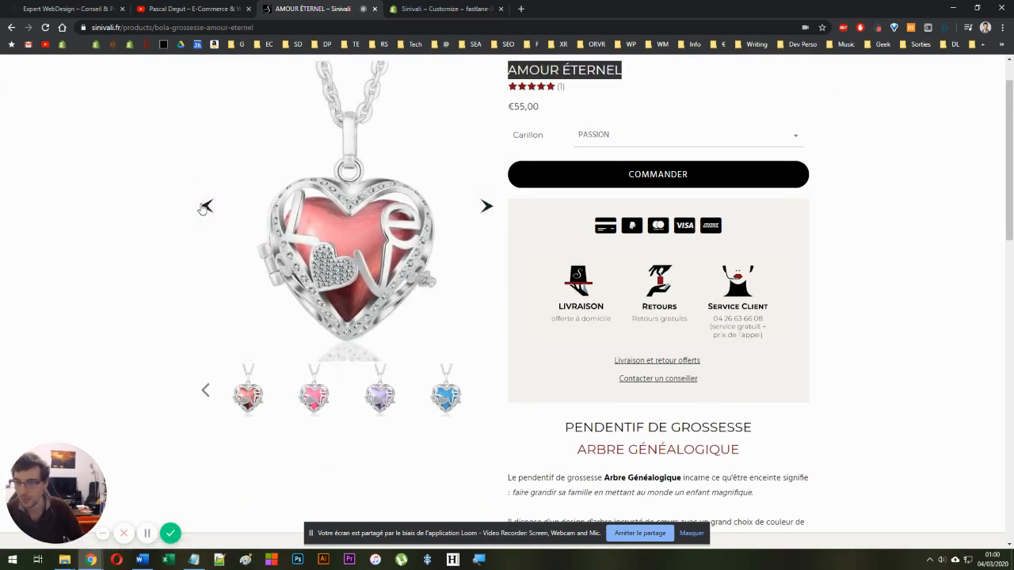
pyautogui.click(204, 207)
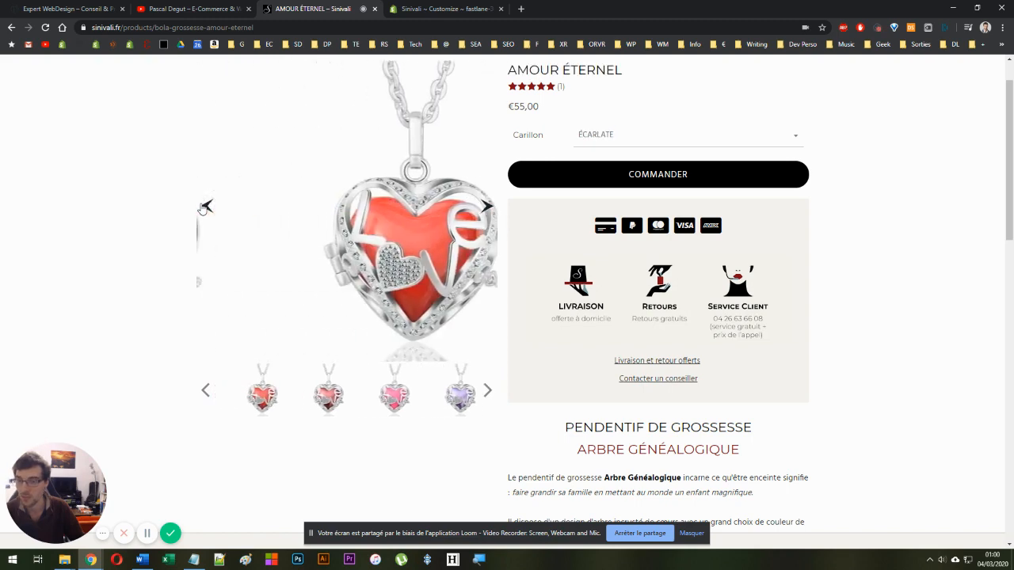
# Return to the theme editor and examine the product photos in the preview from the Étonnant row up to the Éclatant row
pyautogui.hotkey('ctrl', 'Tab')
pyautogui.scroll(-3, 301, 233)
pyautogui.scroll(3, 290, 238)
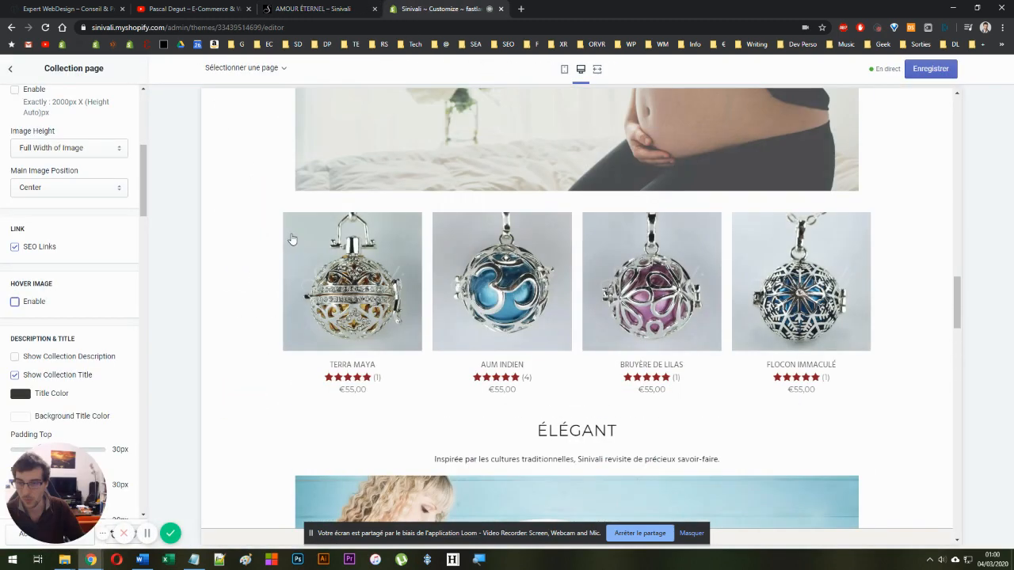
pyautogui.scroll(10, 575, 296)
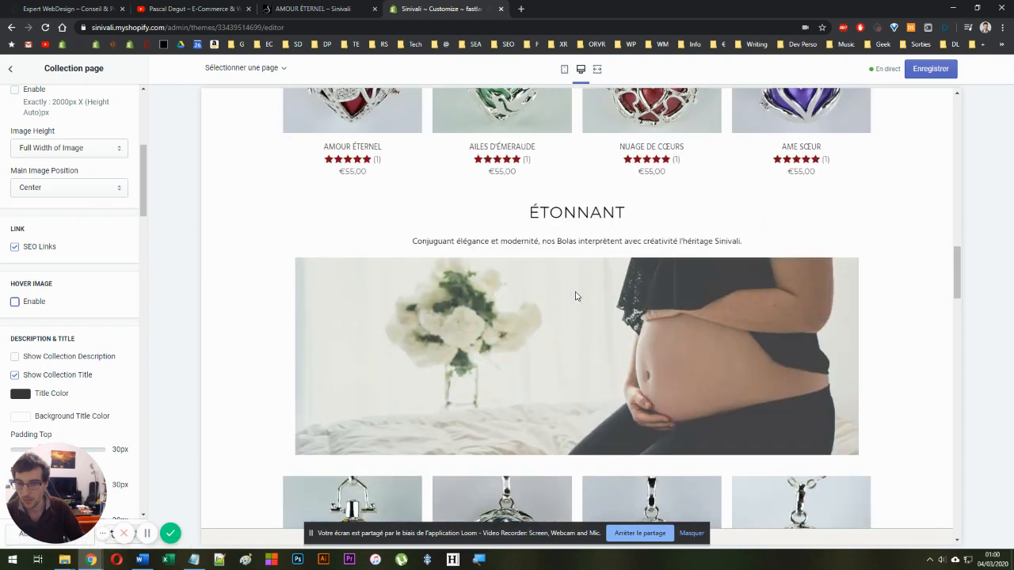
pyautogui.scroll(5, 315, 366)
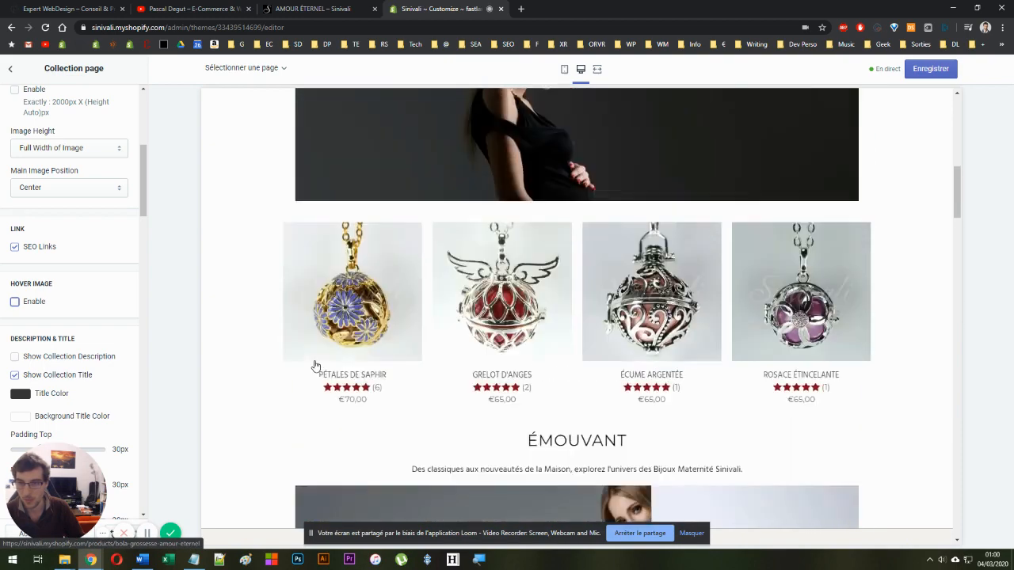
pyautogui.scroll(-4, 373, 355)
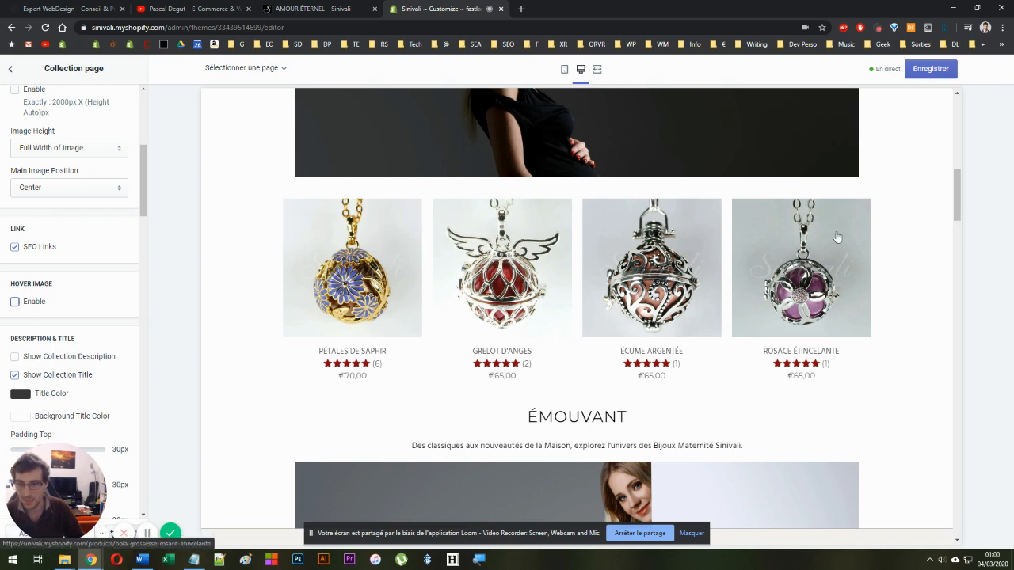
# Review the homepage preview from the hero banner down to the Étincelant section and the four-column product row above it
pyautogui.scroll(3, 428, 265)
pyautogui.scroll(4, 439, 269)
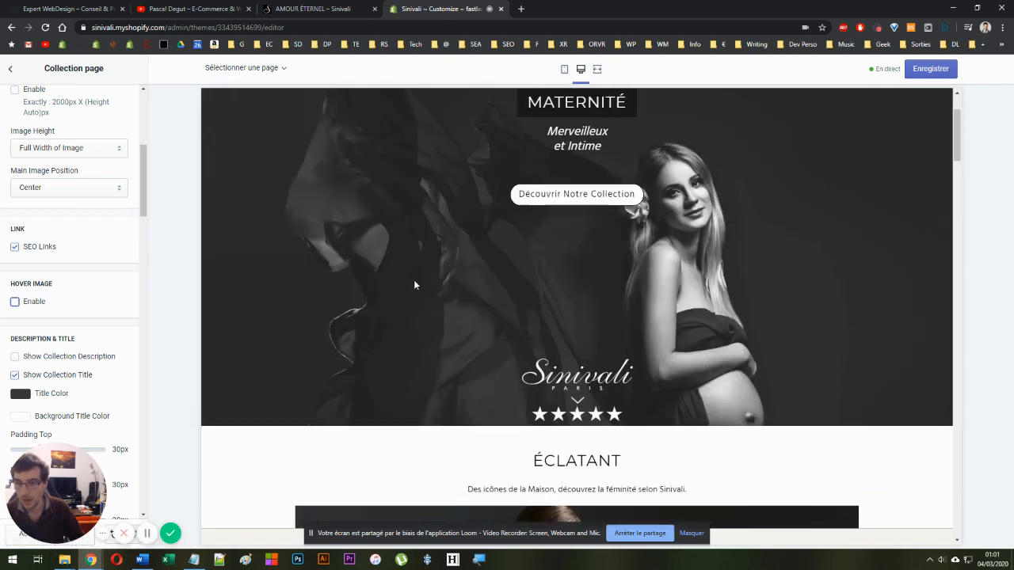
pyautogui.scroll(2, 435, 273)
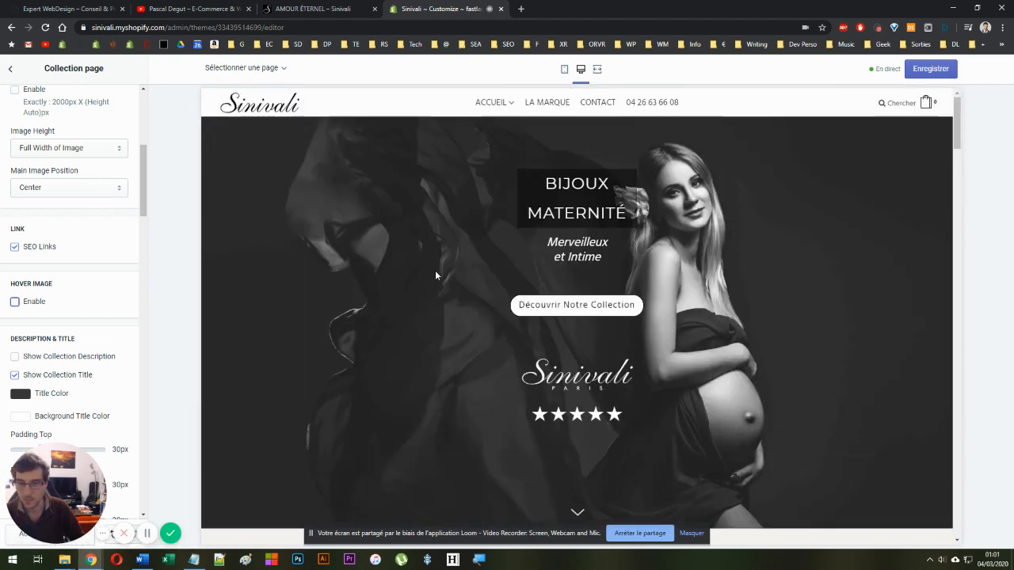
pyautogui.scroll(-7, 435, 273)
pyautogui.scroll(3, 435, 275)
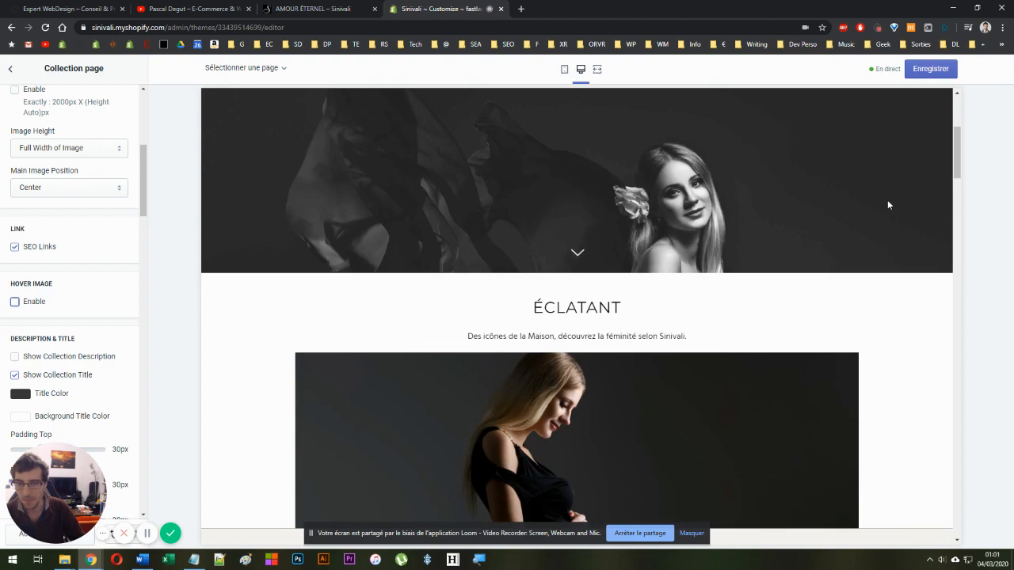
pyautogui.moveTo(965, 150); pyautogui.dragTo(950, 378)
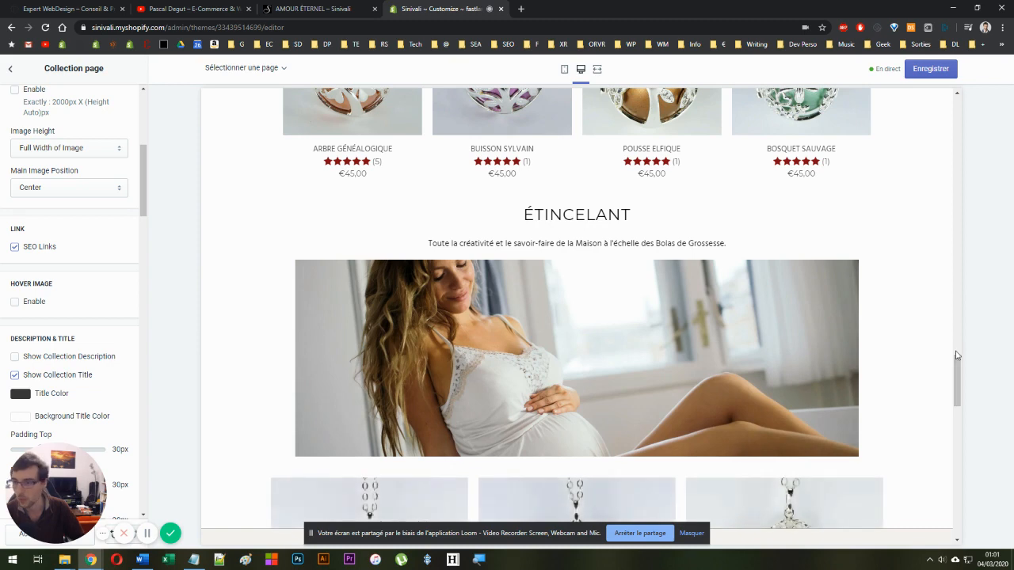
pyautogui.scroll(4, 841, 320)
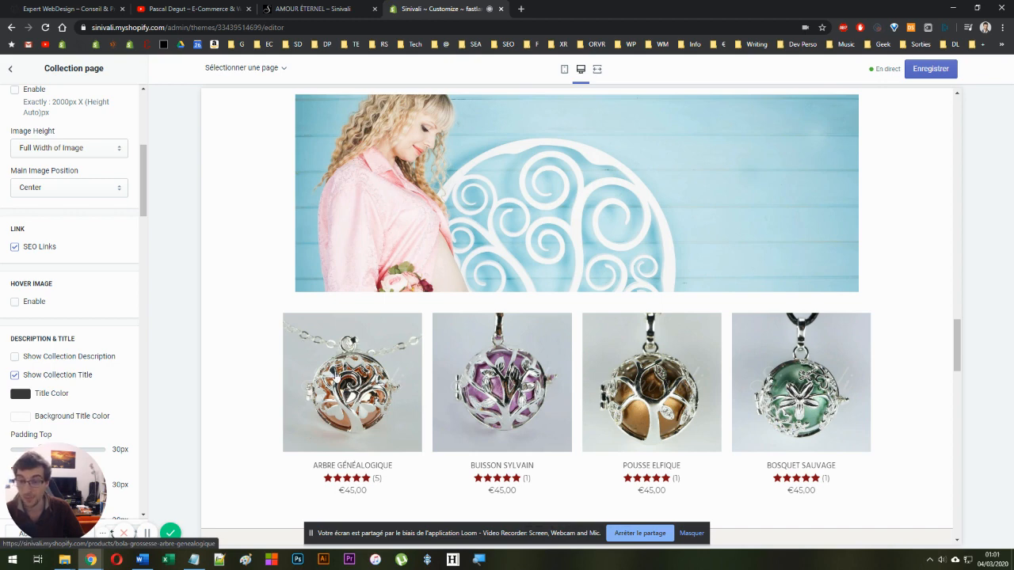
# Open a blank Notepad document and enter the CSS rule ".imgWrap.gridJustify.centerColumns:hover { opacity: 0.6; }"
pyautogui.moveTo(38, 497); pyautogui.dragTo(188, 481)
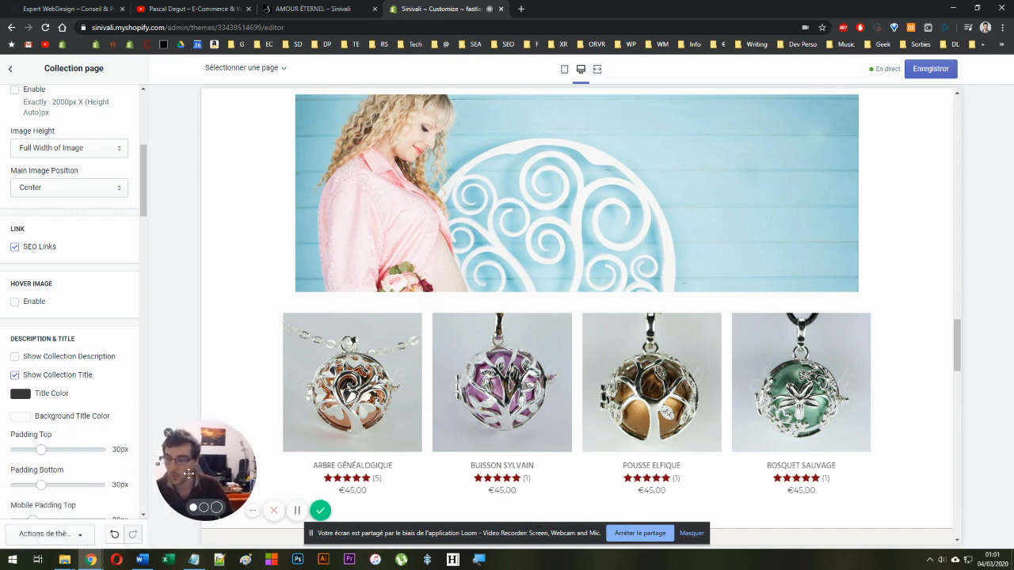
pyautogui.hotkey('alt', 'Tab')
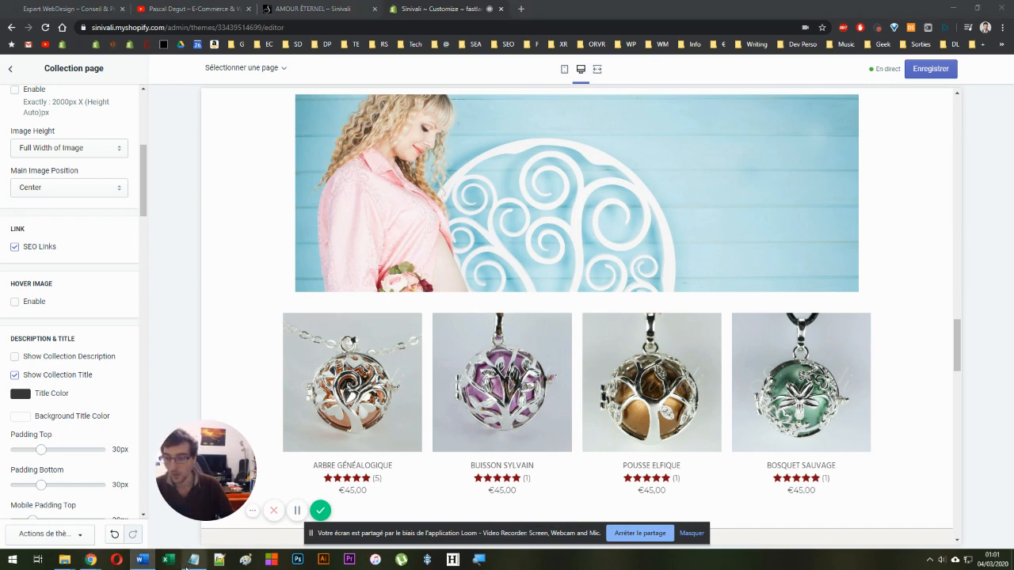
pyautogui.click(12, 559)
pyautogui.write('no')
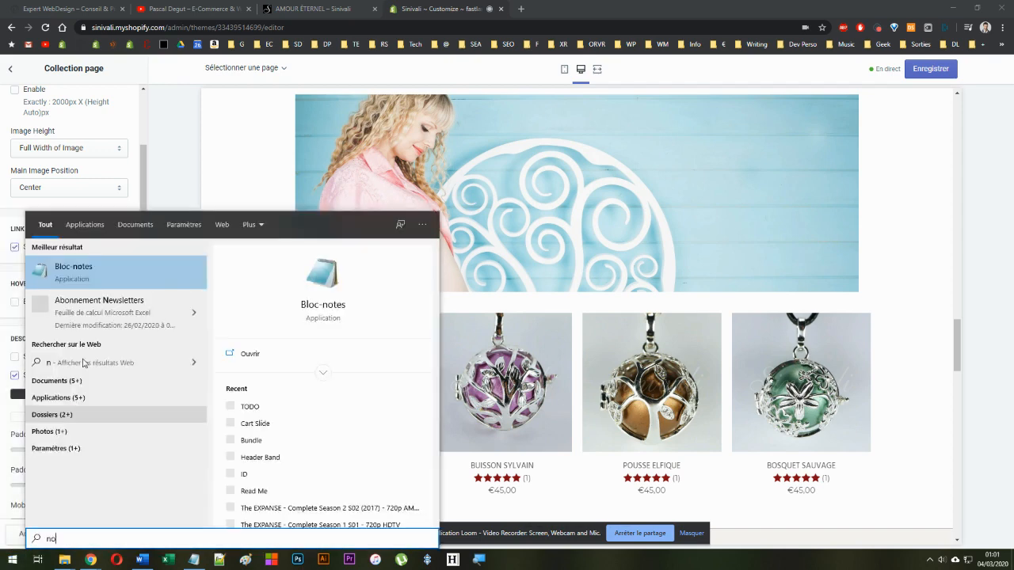
pyautogui.click(101, 273)
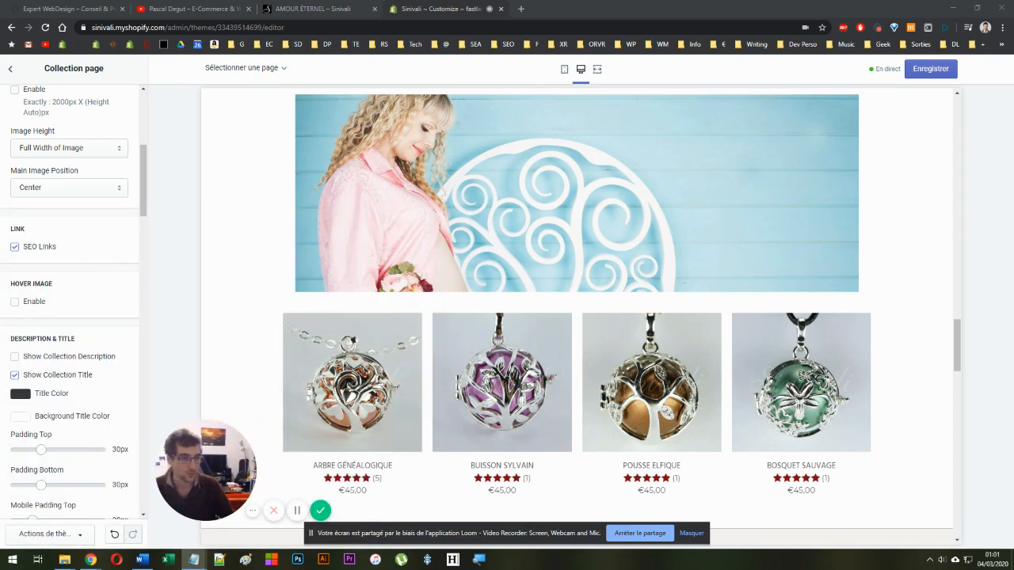
pyautogui.moveTo(889, 159); pyautogui.dragTo(544, 132)
pyautogui.write('.imgWrap.gridJustify.centerColumns:hover {     opacity: 0.6; }')
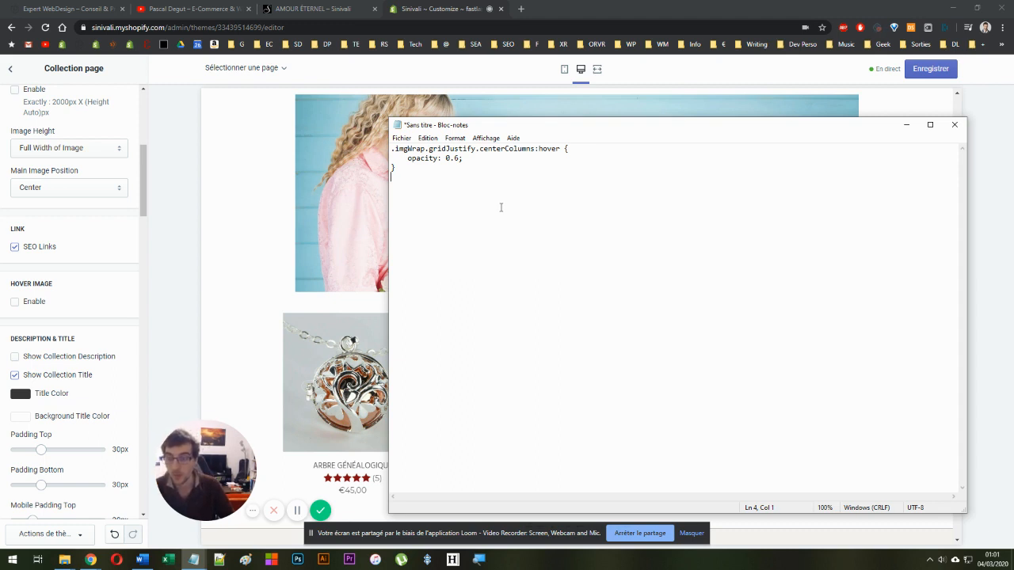
# Switch to the live store, return to its homepage and check the hover opacity effect on the Éclatant product row
pyautogui.click(297, 8)
pyautogui.scroll(1, 214, 158)
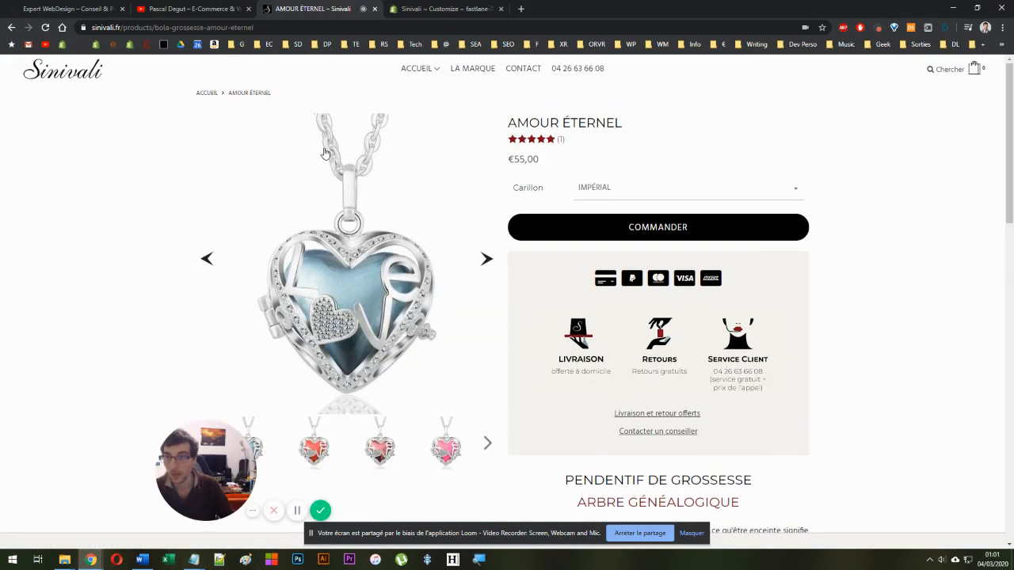
pyautogui.click(73, 76)
pyautogui.scroll(-5, 394, 267)
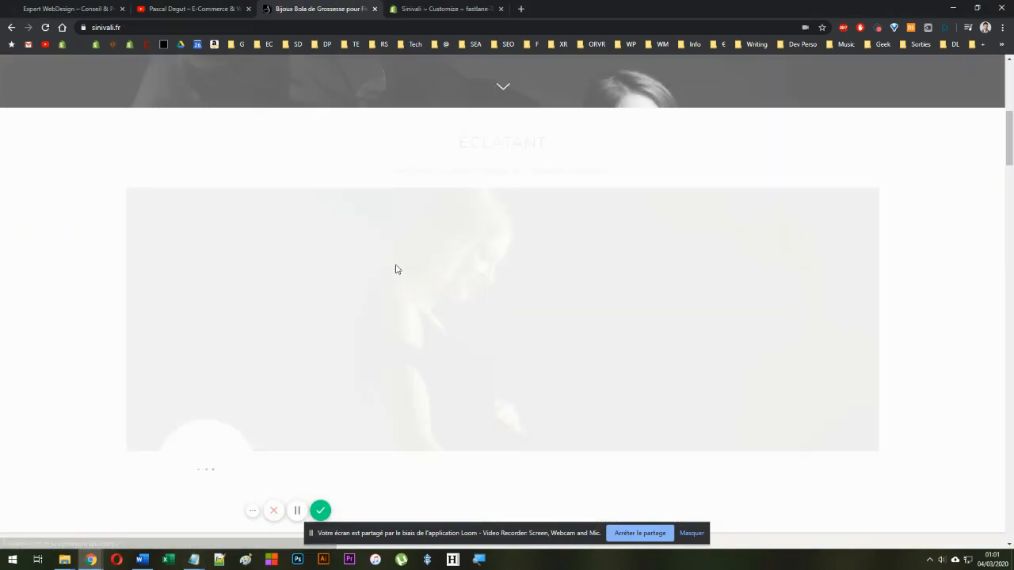
pyautogui.scroll(-6, 396, 269)
pyautogui.scroll(3, 390, 267)
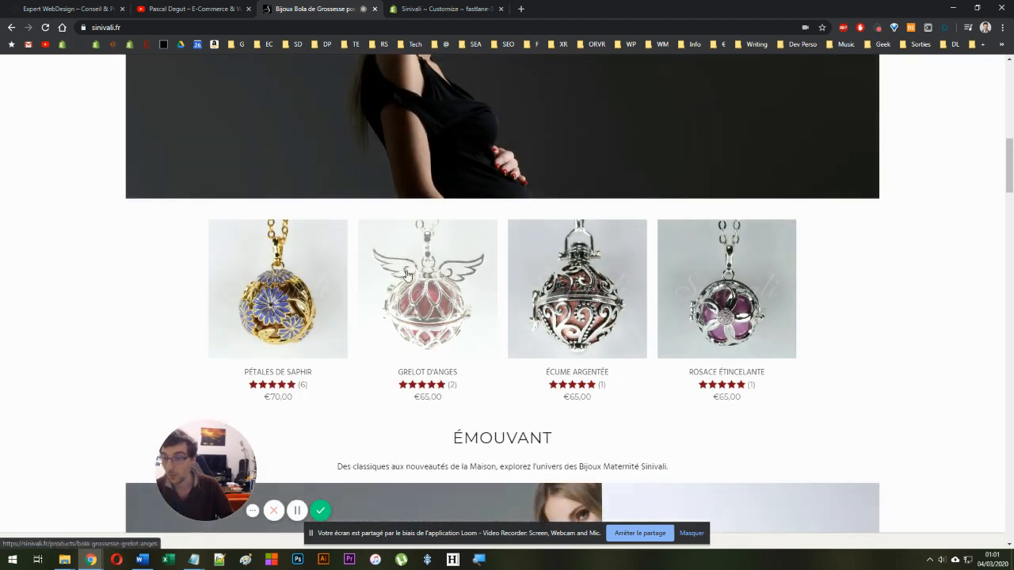
# Open the developer tools in desktop view and inspect the Grelot d'Anges product image and its imgWrap container markup
pyautogui.hotkey('ctrl', 'shift', 'i')
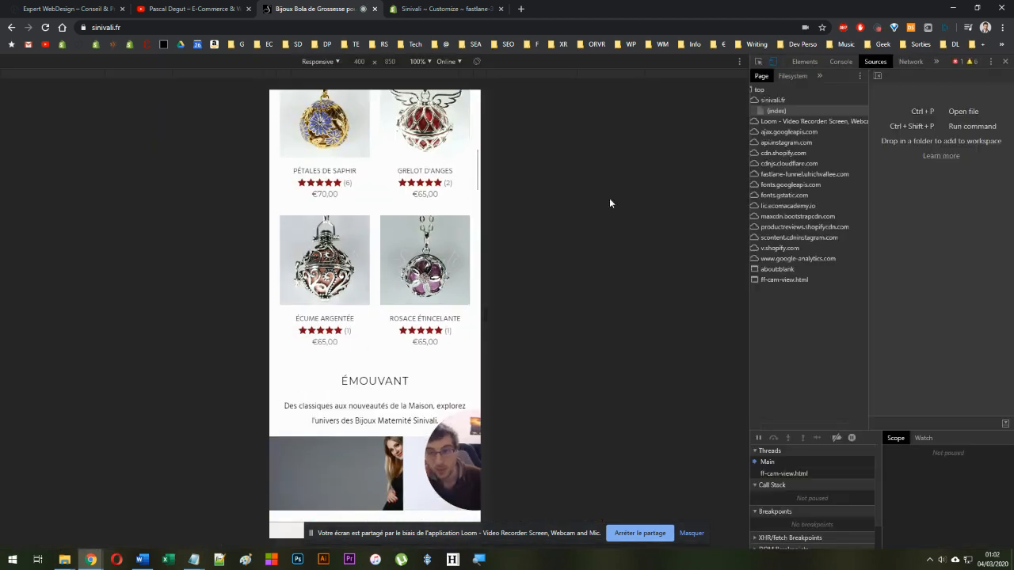
pyautogui.click(774, 63)
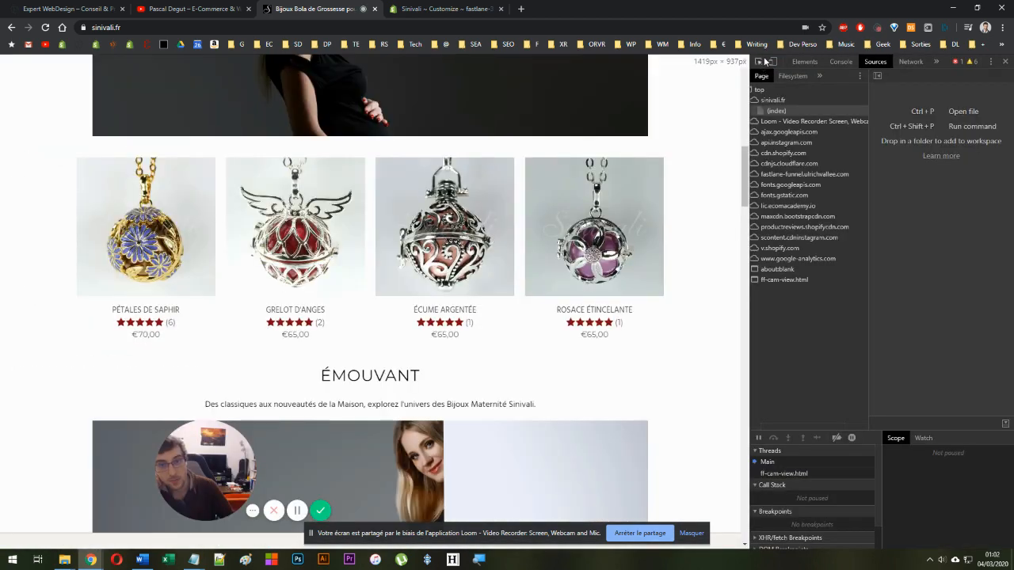
pyautogui.click(760, 61)
pyautogui.click(312, 211)
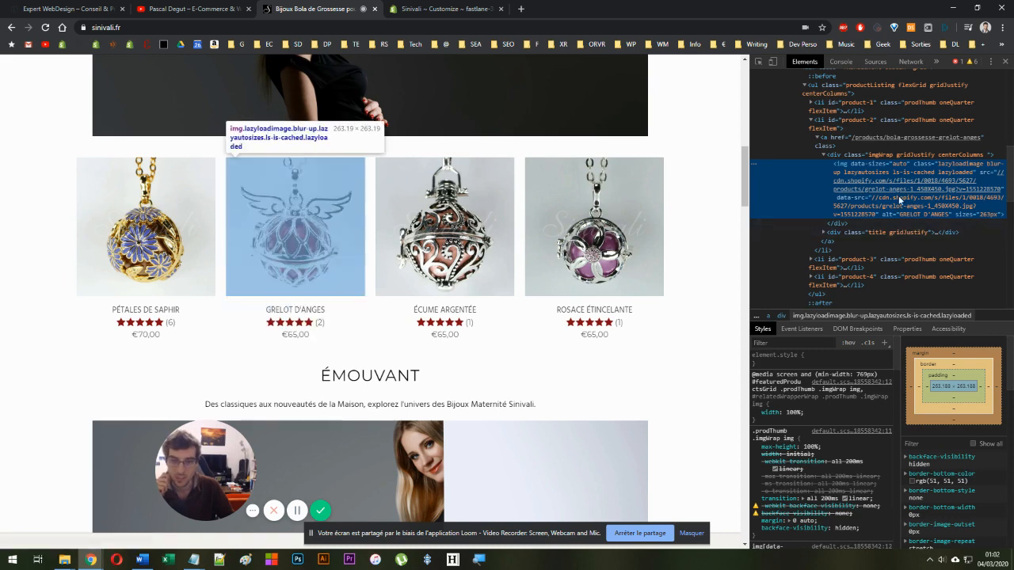
pyautogui.scroll(1, 899, 204)
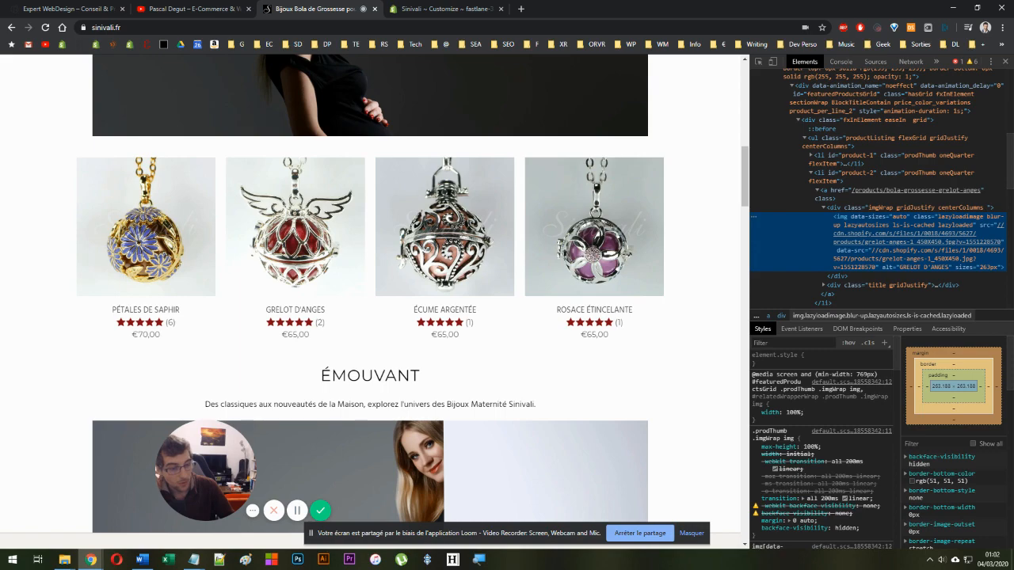
# Return to Notepad, highlight the CSS rule's selector and its :hover part, and copy the whole rule
pyautogui.hotkey('alt', 'Tab')
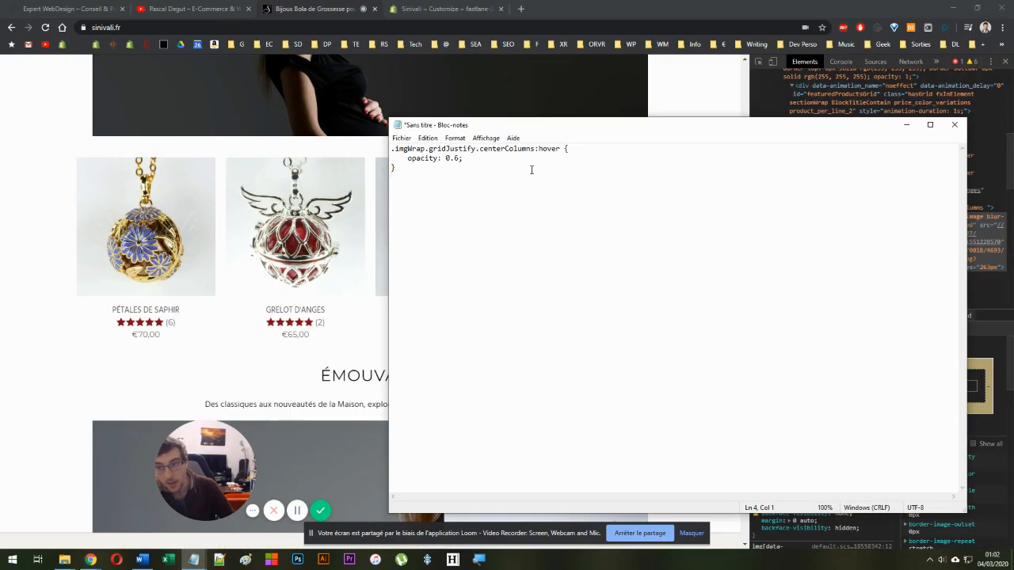
pyautogui.moveTo(535, 148); pyautogui.dragTo(386, 146)
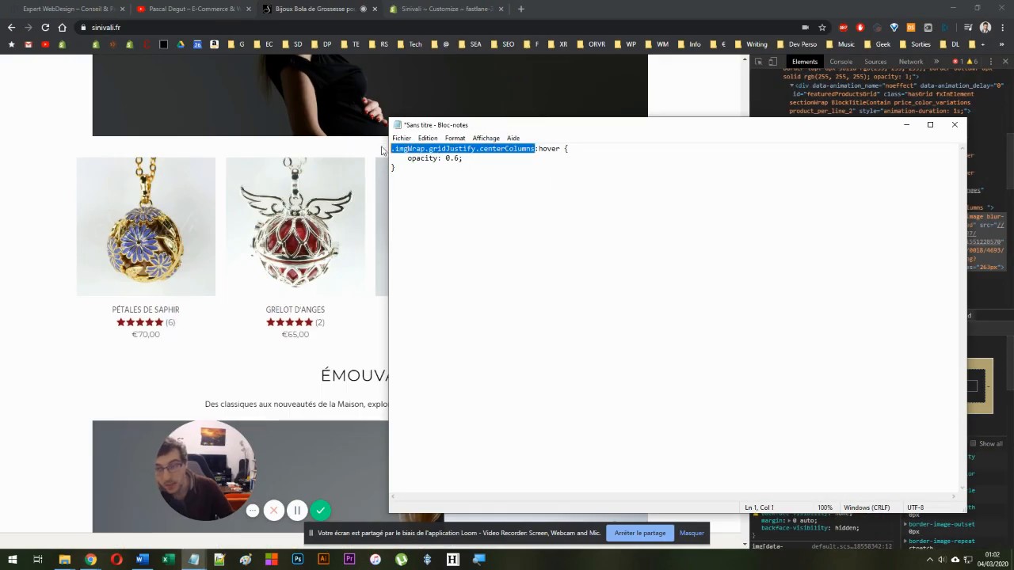
pyautogui.moveTo(535, 149); pyautogui.dragTo(550, 148)
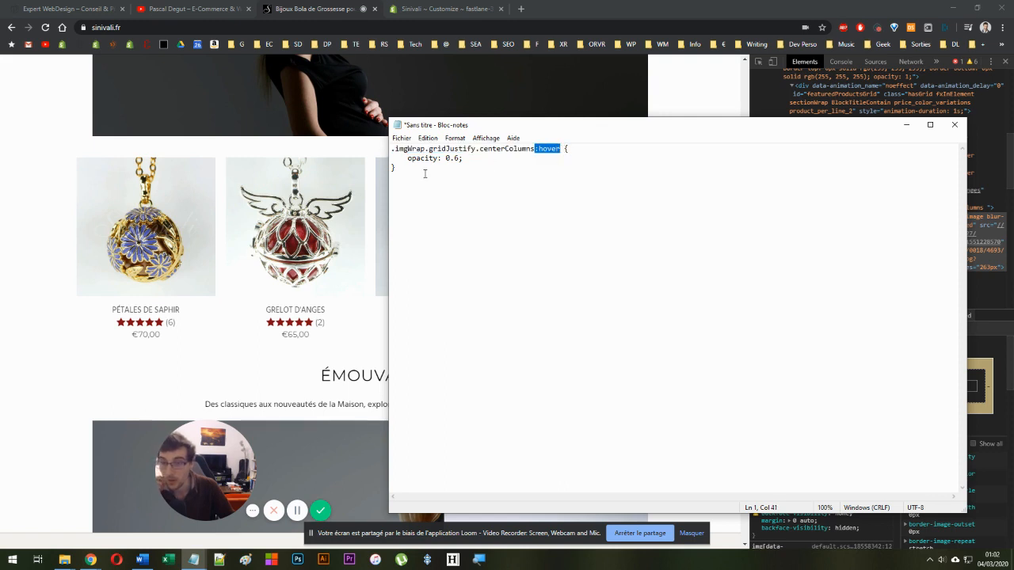
pyautogui.moveTo(400, 159); pyautogui.dragTo(305, 131)
pyautogui.hotkey('ctrl', 'c')
pyautogui.click(480, 181)
# Switch to the theme editor, look through the Collection page settings, and go back to the theme settings list
pyautogui.click(400, 8)
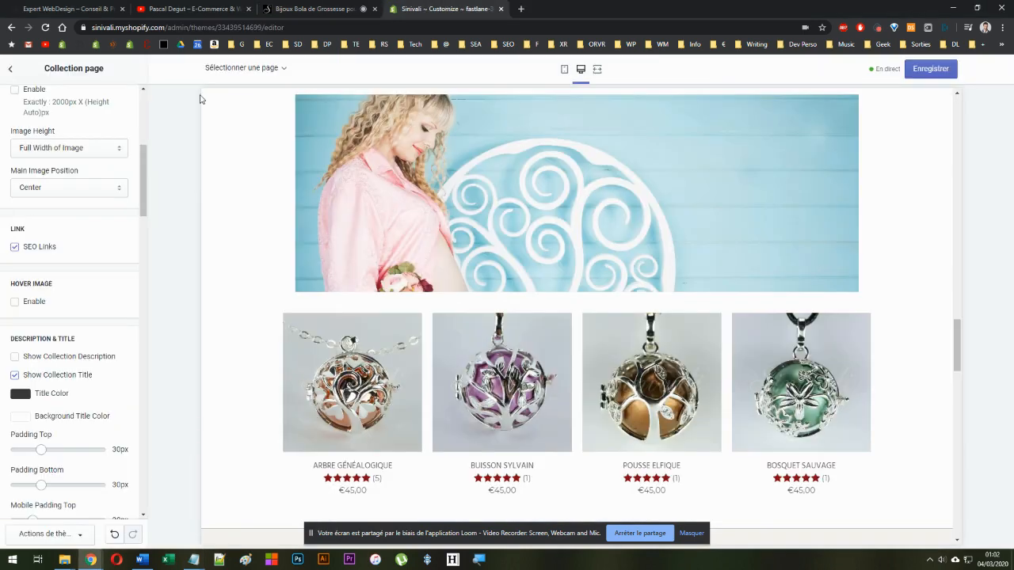
pyautogui.scroll(-5, 69, 337)
pyautogui.scroll(4, 69, 337)
pyautogui.scroll(5, 70, 336)
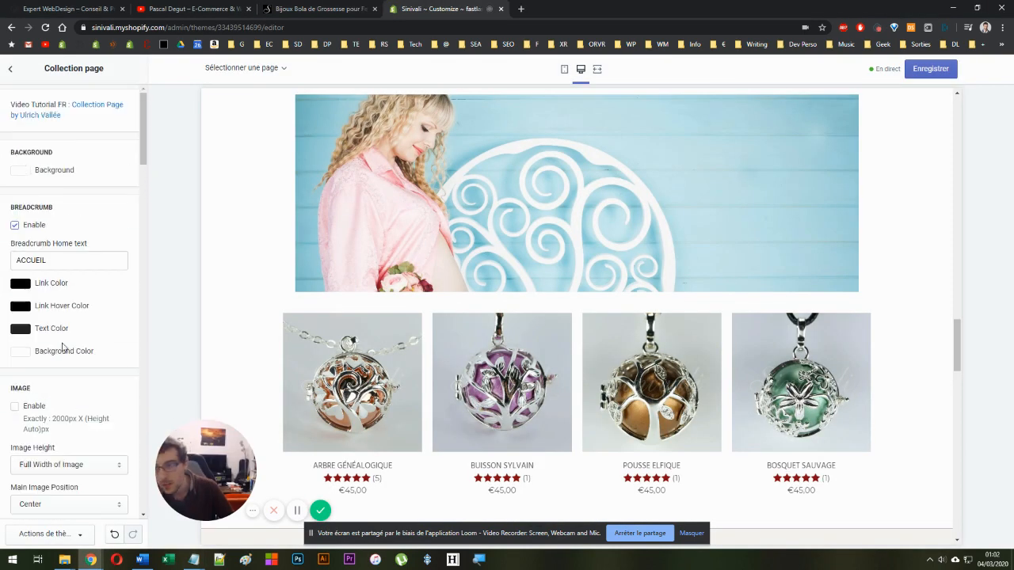
pyautogui.scroll(-8, 70, 337)
pyautogui.click(11, 69)
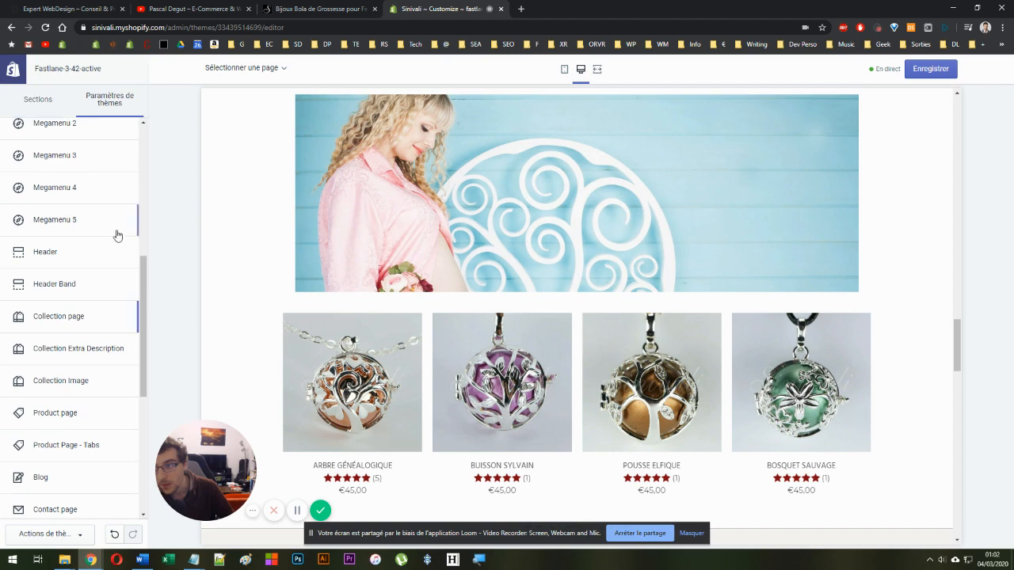
# Open the General theme settings and paste the imgWrap hover rule with opacity 0.6 into Custom CSS under the COLLECTION PAGE comment
pyautogui.scroll(5, 118, 233)
pyautogui.click(74, 183)
pyautogui.scroll(-10, 55, 316)
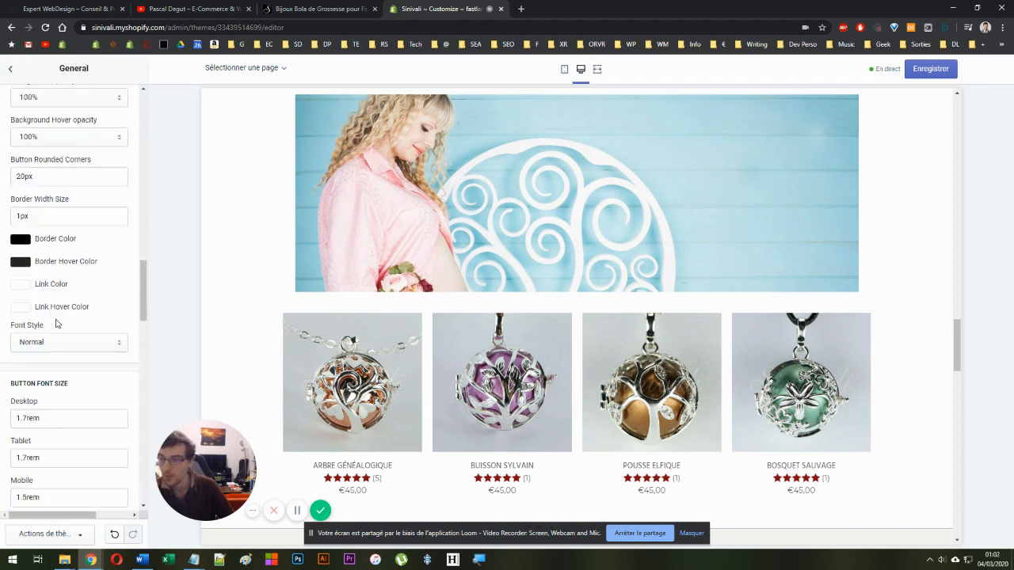
pyautogui.scroll(2, 56, 325)
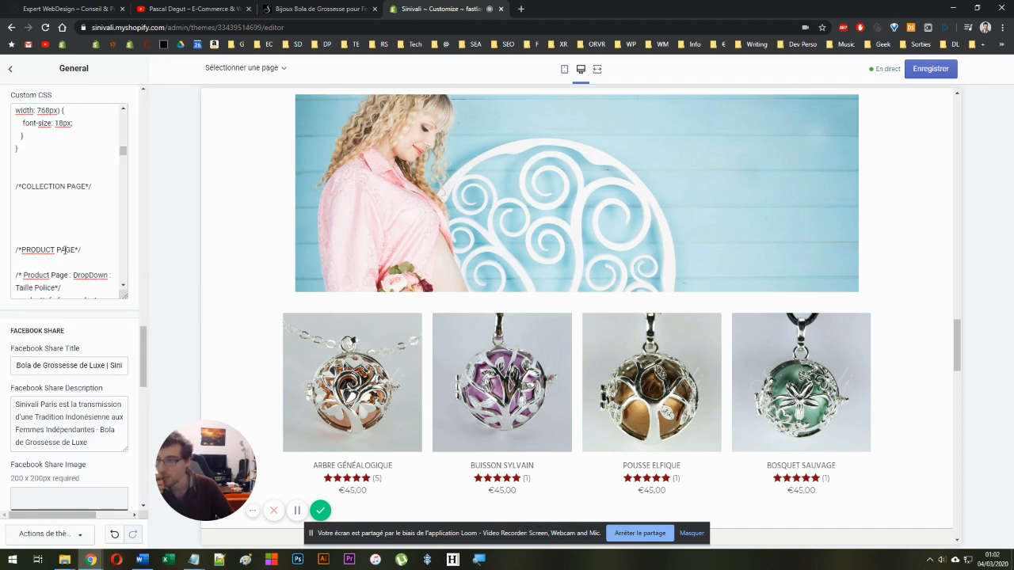
pyautogui.click(35, 201)
pyautogui.hotkey('ctrl', 'v')
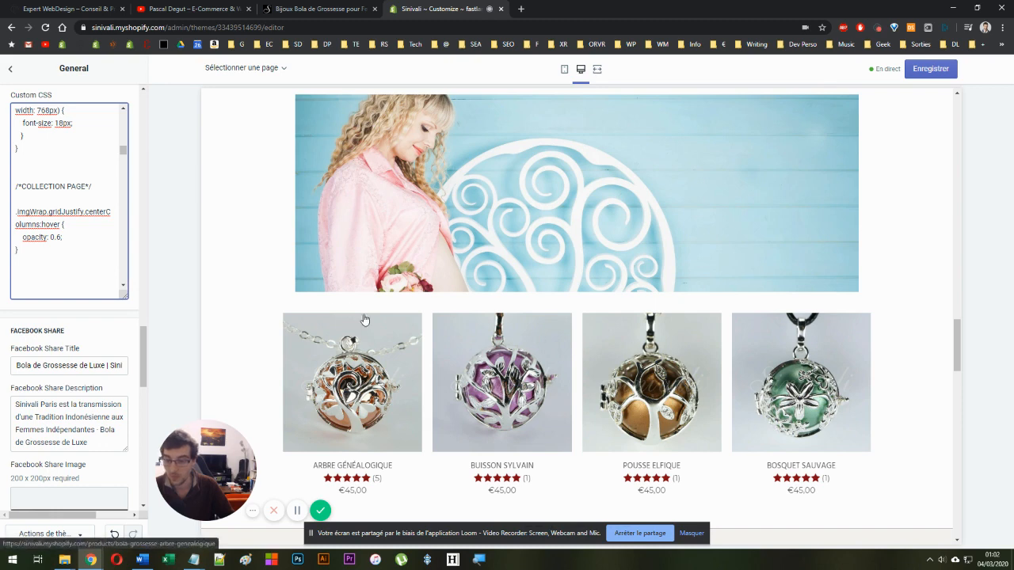
# Check the hover opacity effect in the preview on the Étonnant, Émouvant and Éclatant product rows
pyautogui.scroll(2, 327, 307)
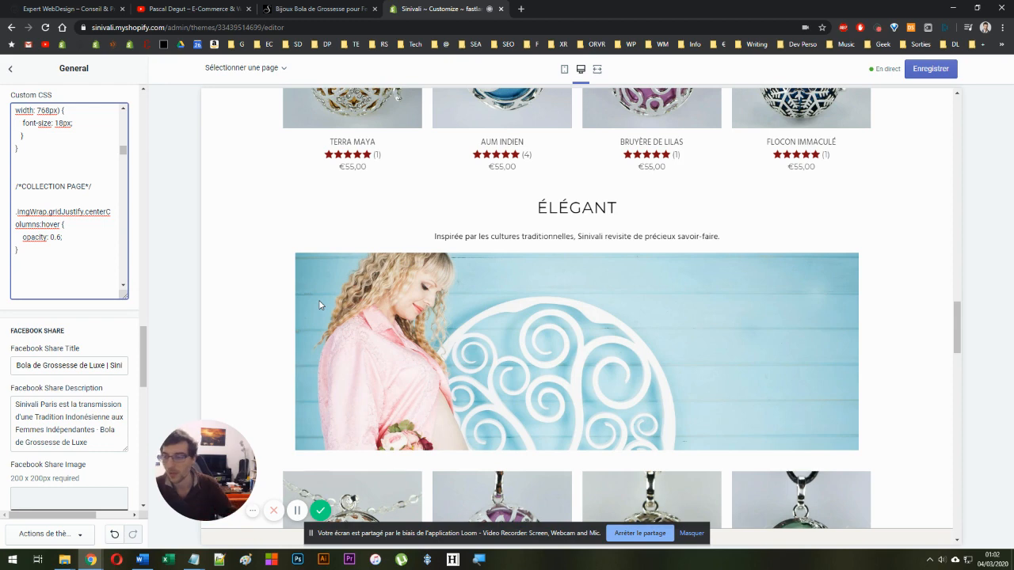
pyautogui.scroll(3, 319, 304)
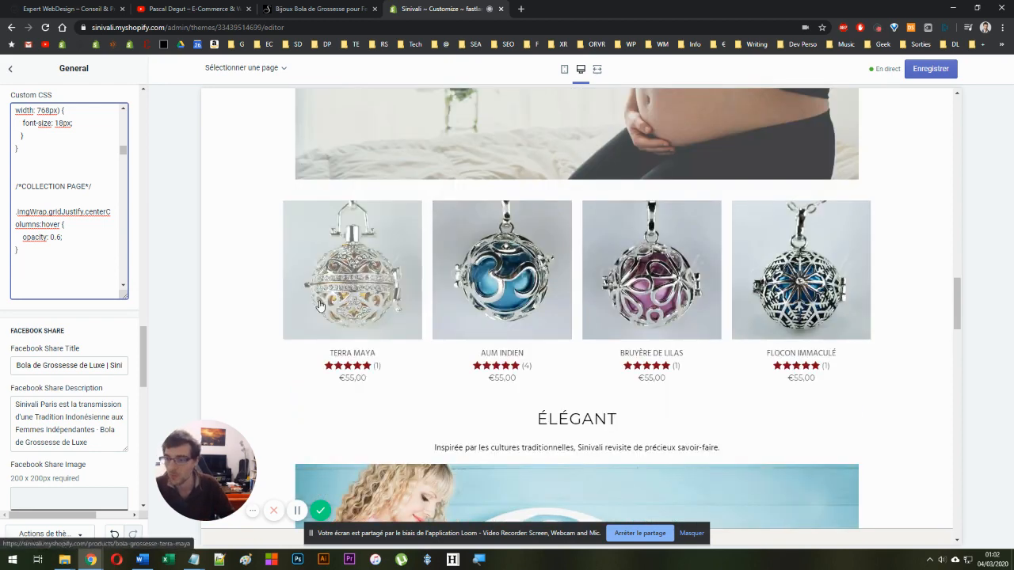
pyautogui.scroll(1, 213, 311)
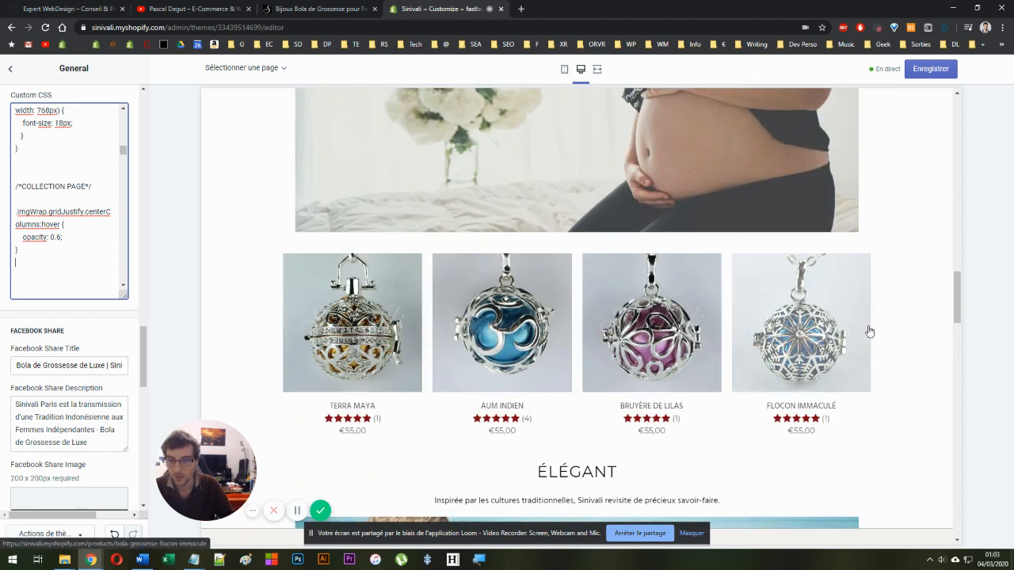
pyautogui.scroll(10, 305, 327)
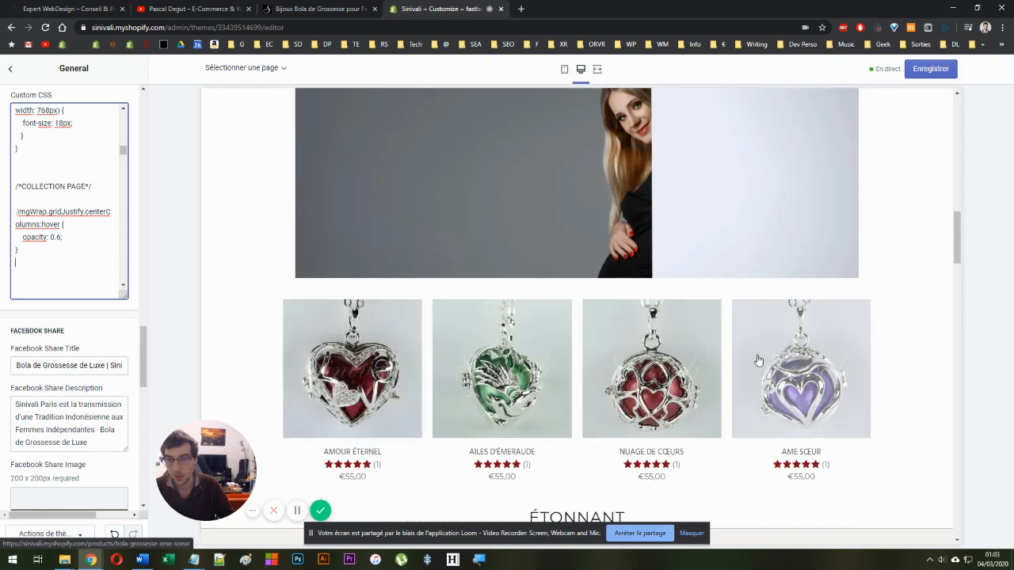
pyautogui.scroll(2, 529, 330)
pyautogui.scroll(10, 428, 293)
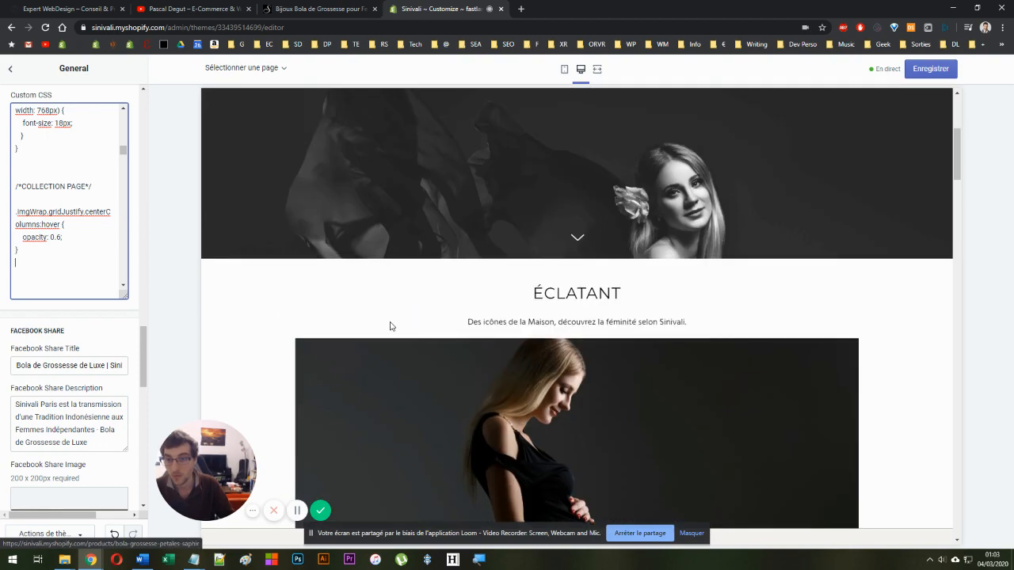
pyautogui.scroll(-7, 339, 214)
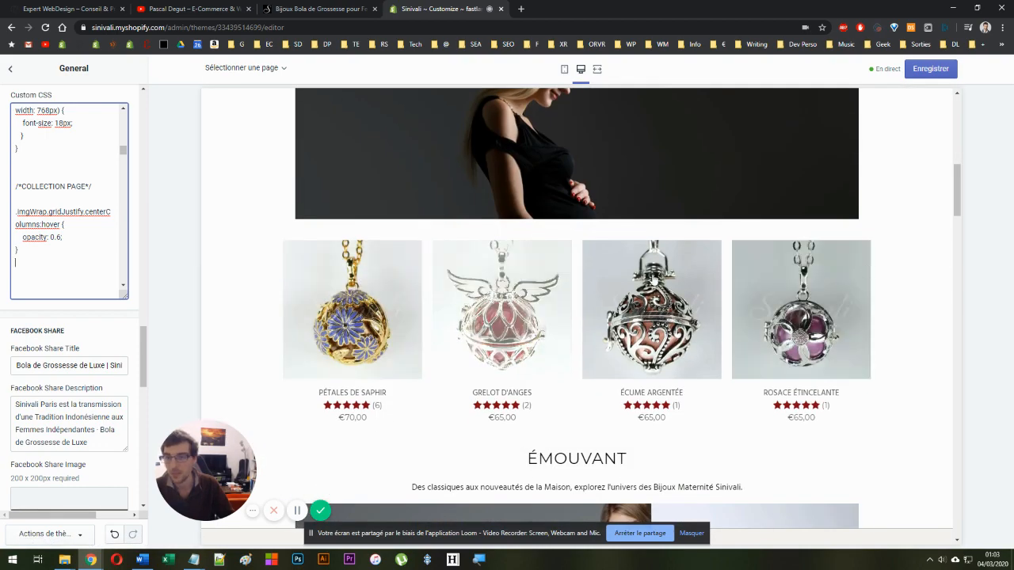
# Examine the hover effect on the remaining preview rows down to the Étincelant product grid, and return to the Éclatant section
pyautogui.scroll(-5, 481, 312)
pyautogui.scroll(-5, 324, 328)
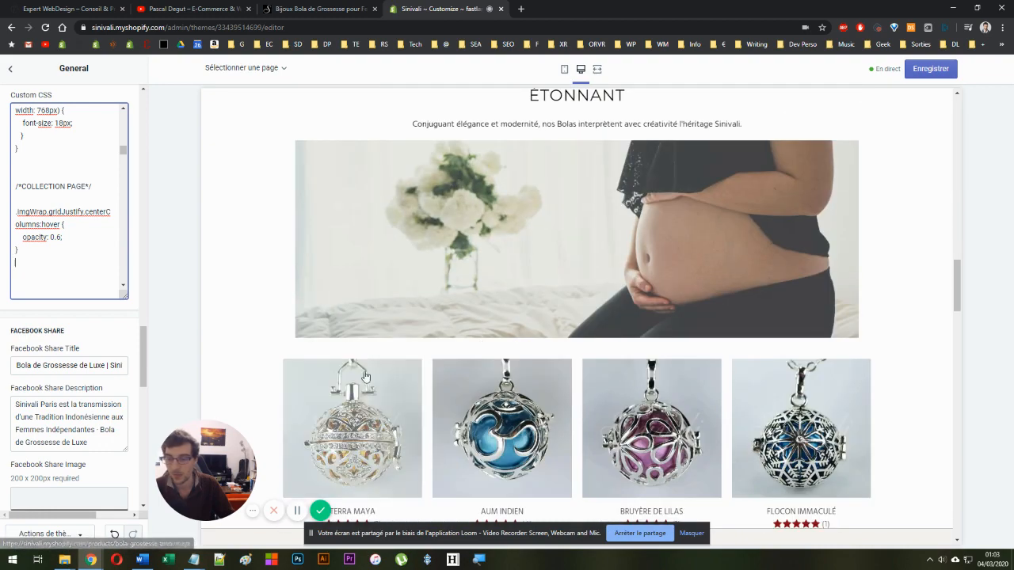
pyautogui.scroll(-10, 599, 360)
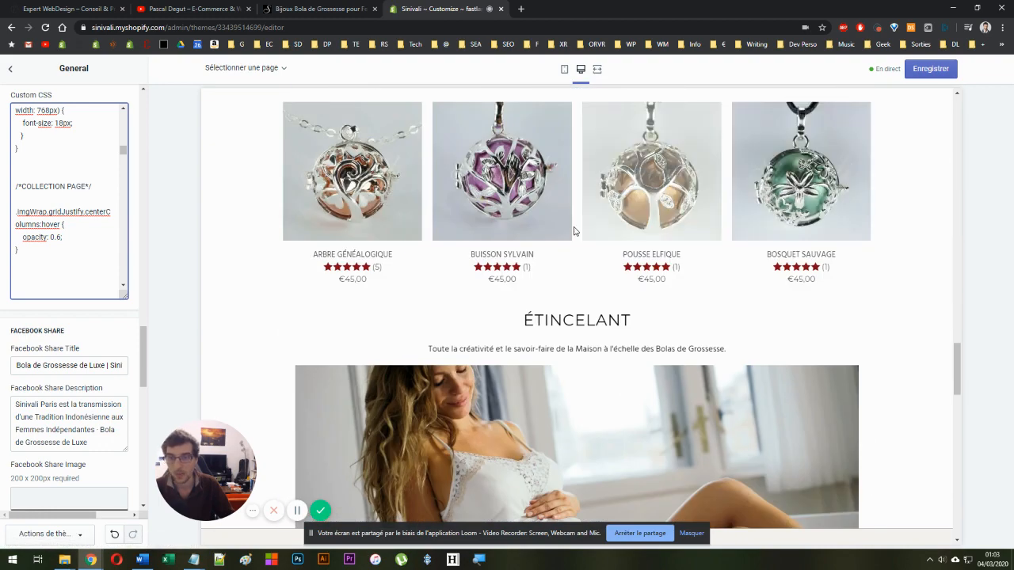
pyautogui.scroll(-6, 389, 273)
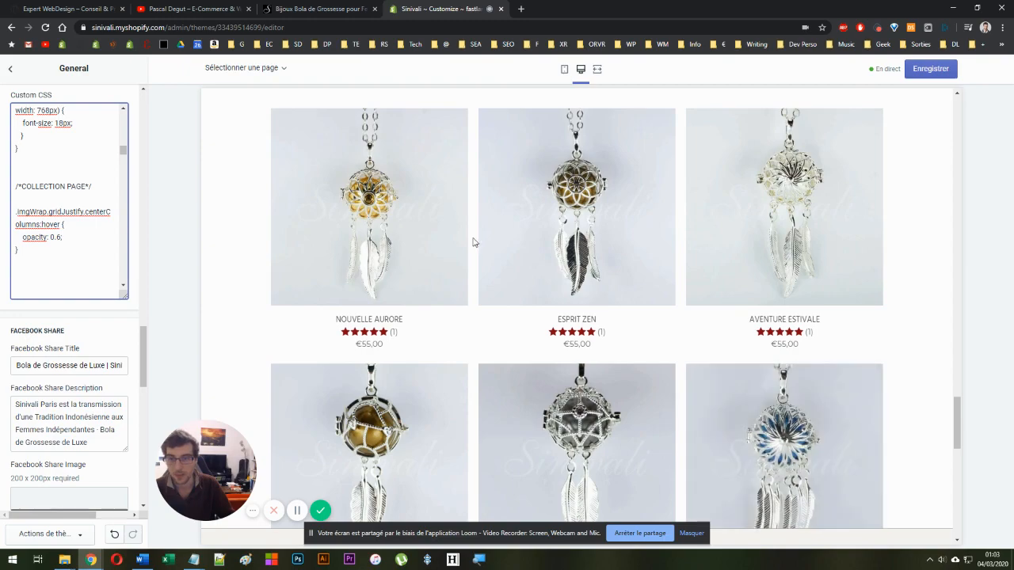
pyautogui.scroll(-13, 462, 273)
pyautogui.scroll(13, 452, 286)
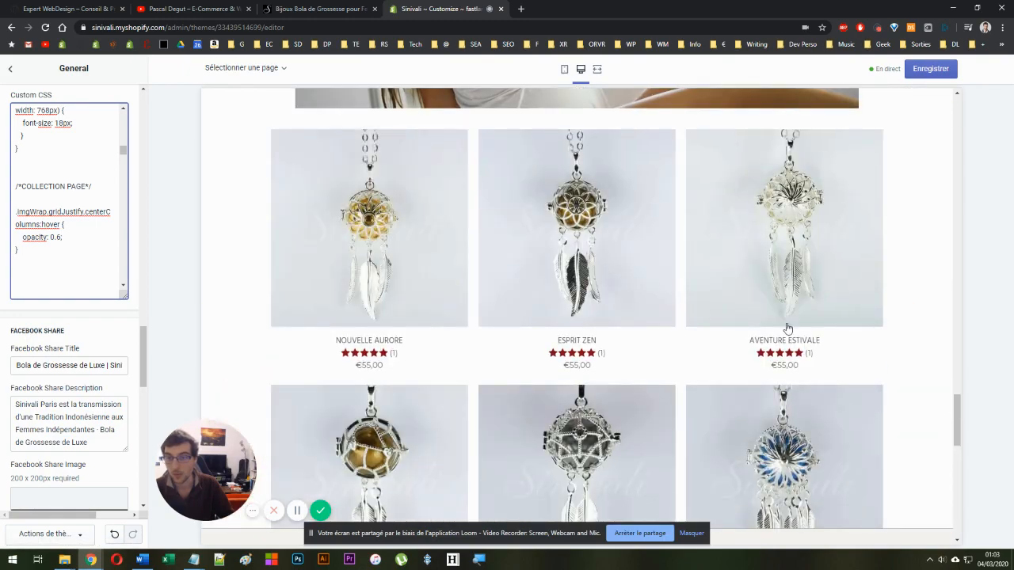
pyautogui.scroll(10, 333, 287)
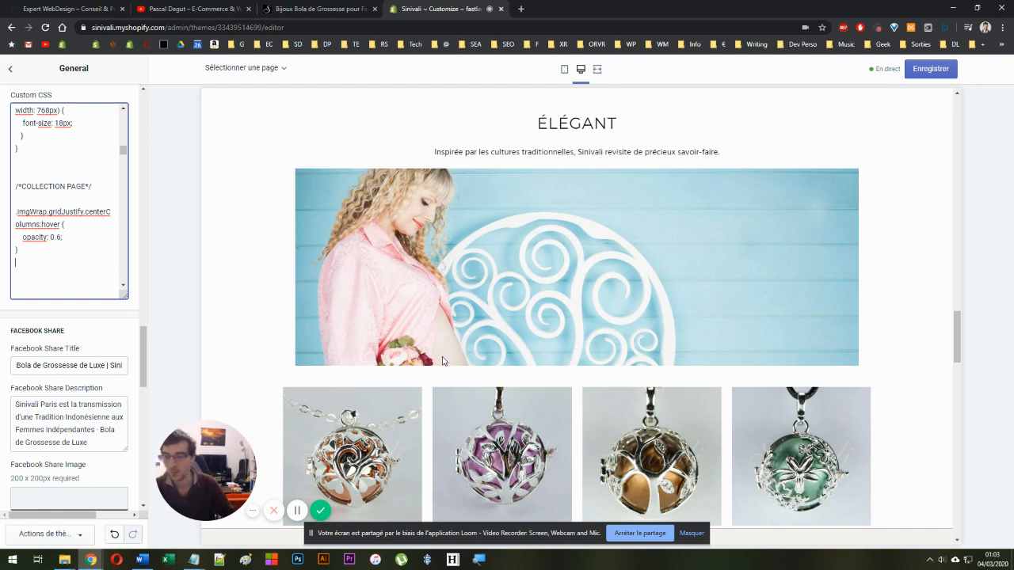
pyautogui.scroll(5, 442, 358)
pyautogui.scroll(5, 564, 320)
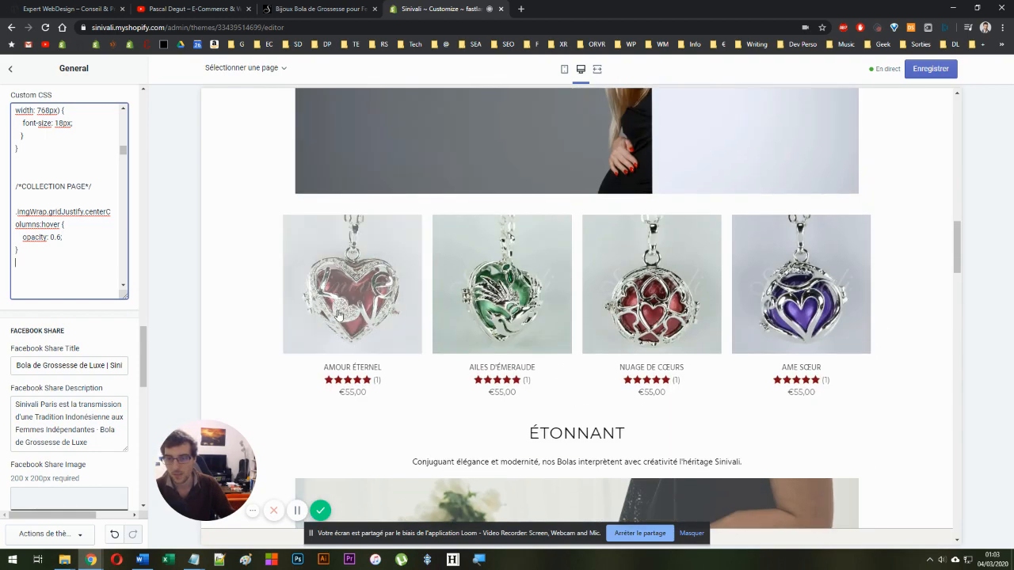
pyautogui.scroll(5, 404, 267)
pyautogui.scroll(4, 288, 319)
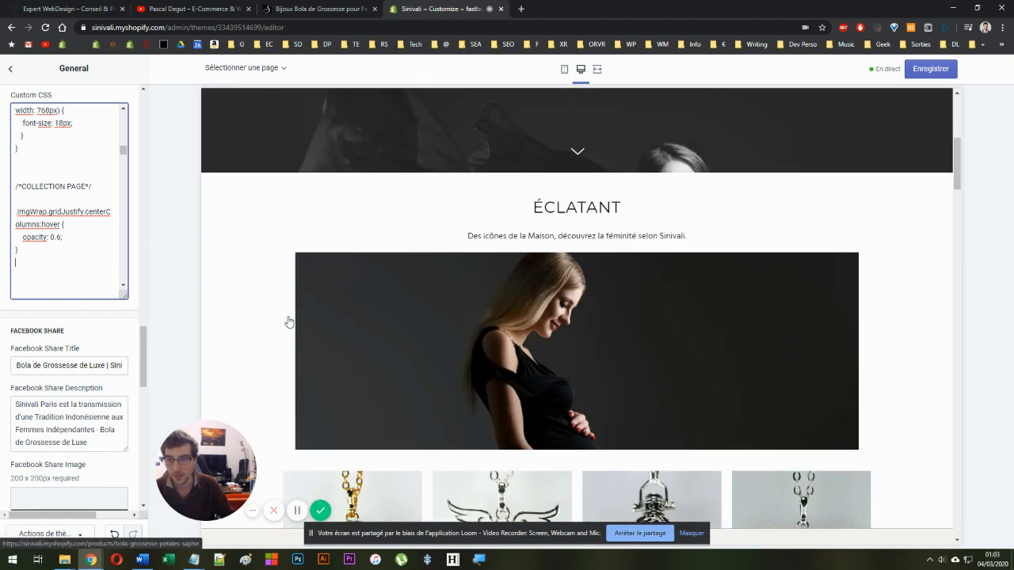
# Review the Émouvant product row beside the new Custom CSS rule and save the theme settings
pyautogui.scroll(-3, 288, 320)
pyautogui.scroll(-4, 288, 320)
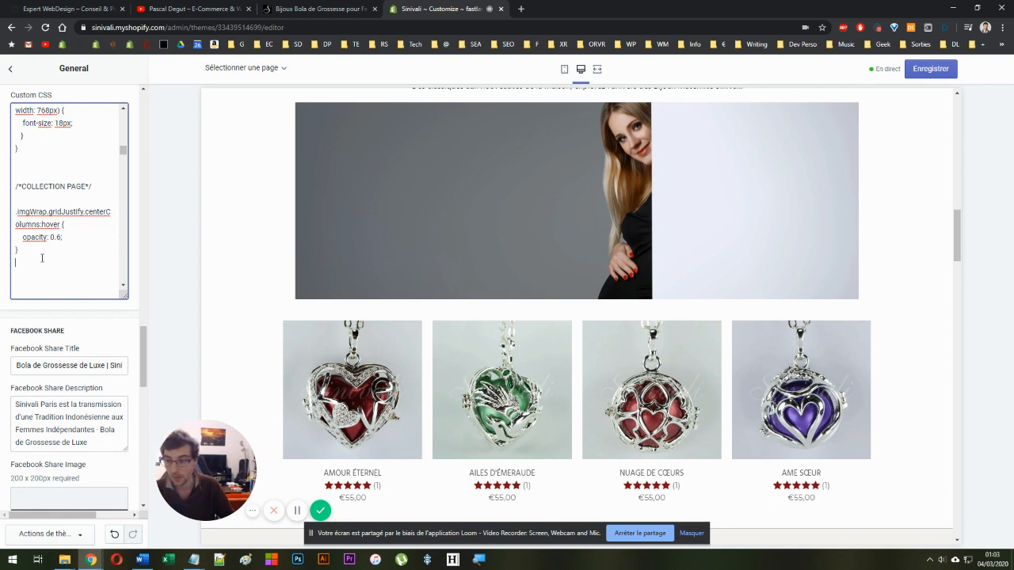
pyautogui.scroll(-3, 369, 361)
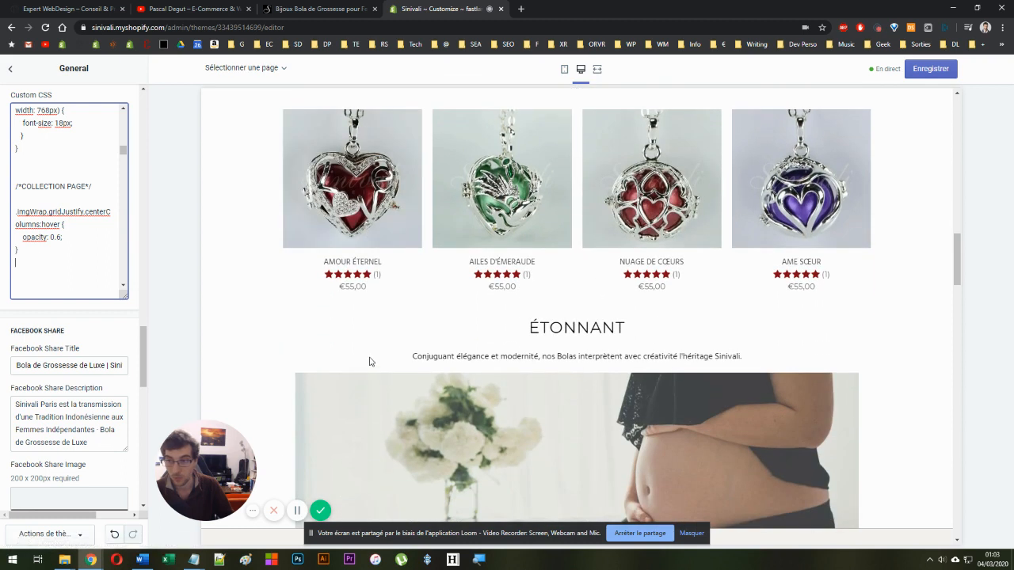
pyautogui.click(941, 72)
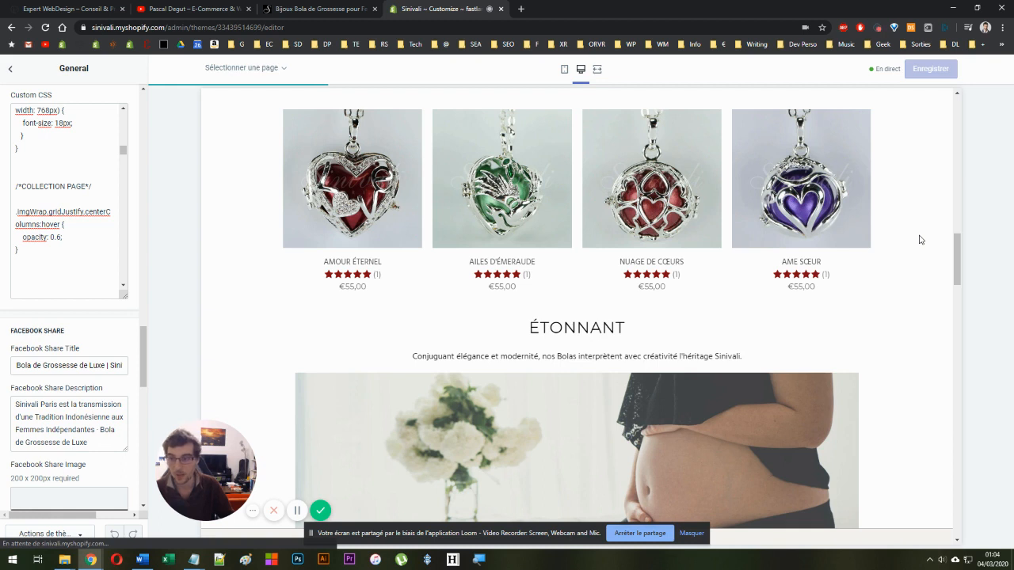
# Open the bookmarked Expert WebDesign site in a new browser tab and look through its Audit Stratégique section
pyautogui.rightClick(84, 45)
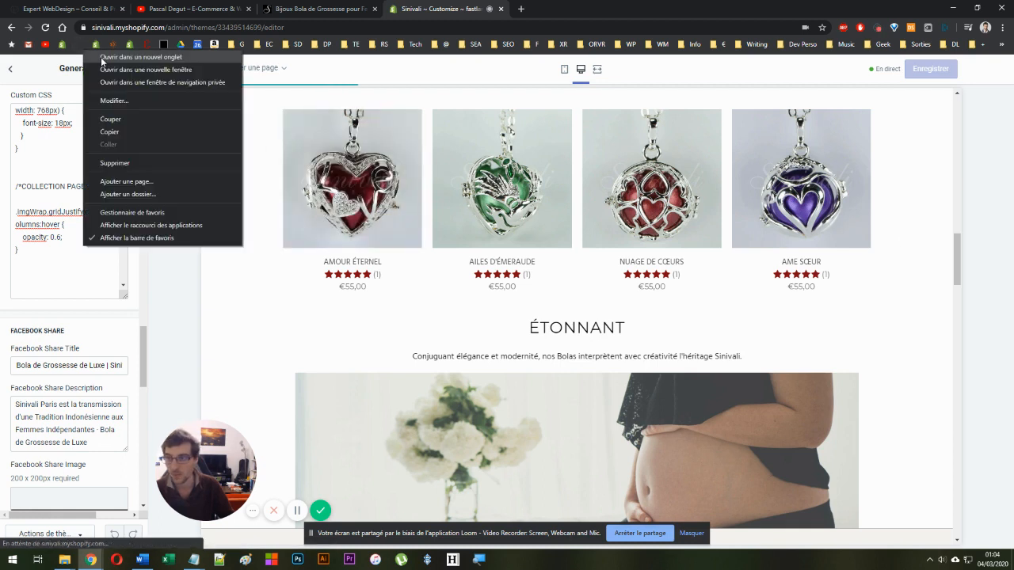
pyautogui.click(101, 57)
pyautogui.click(572, 9)
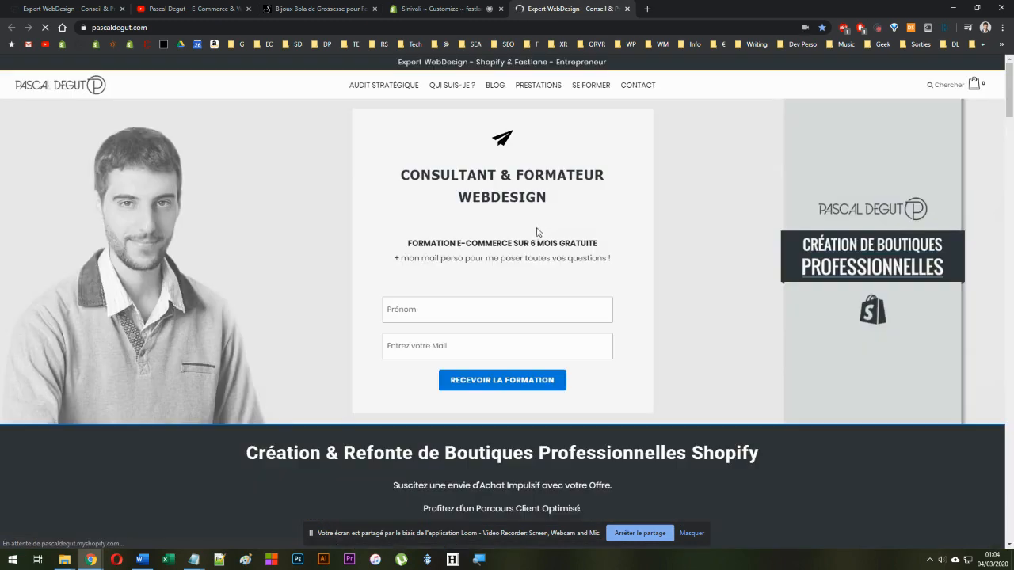
pyautogui.scroll(-20, 539, 238)
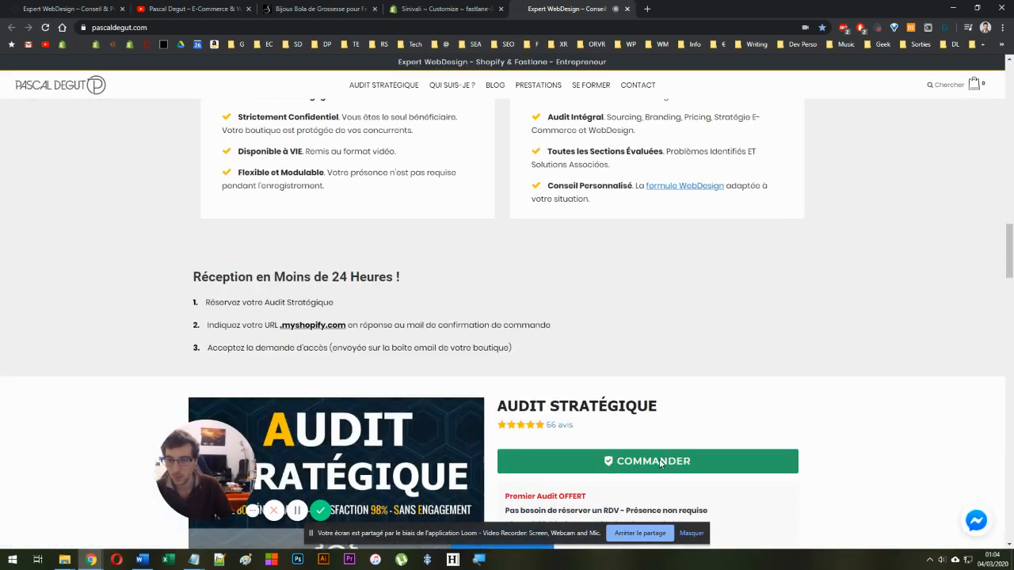
pyautogui.scroll(4, 390, 375)
pyautogui.scroll(-3, 395, 396)
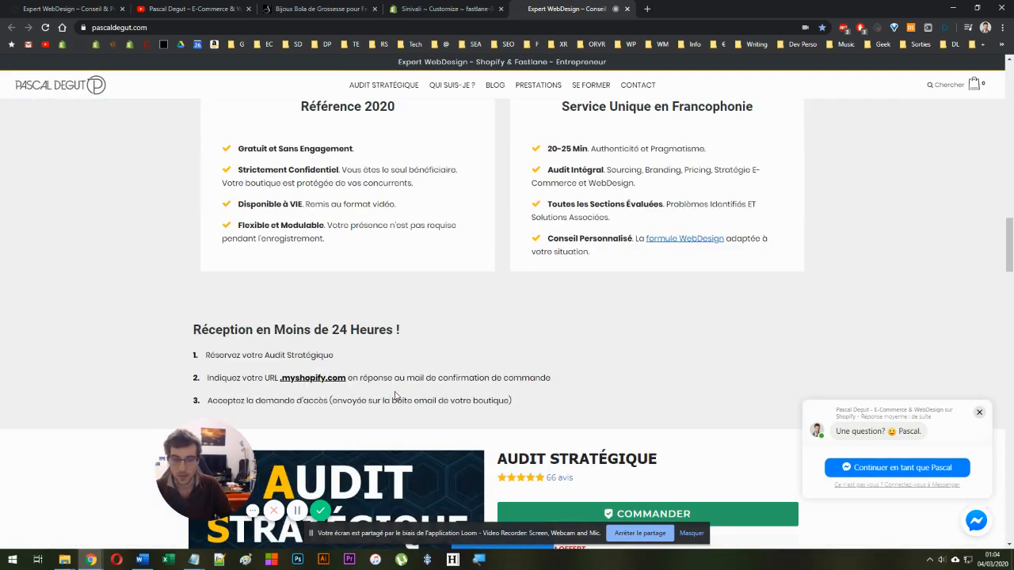
pyautogui.scroll(2, 395, 396)
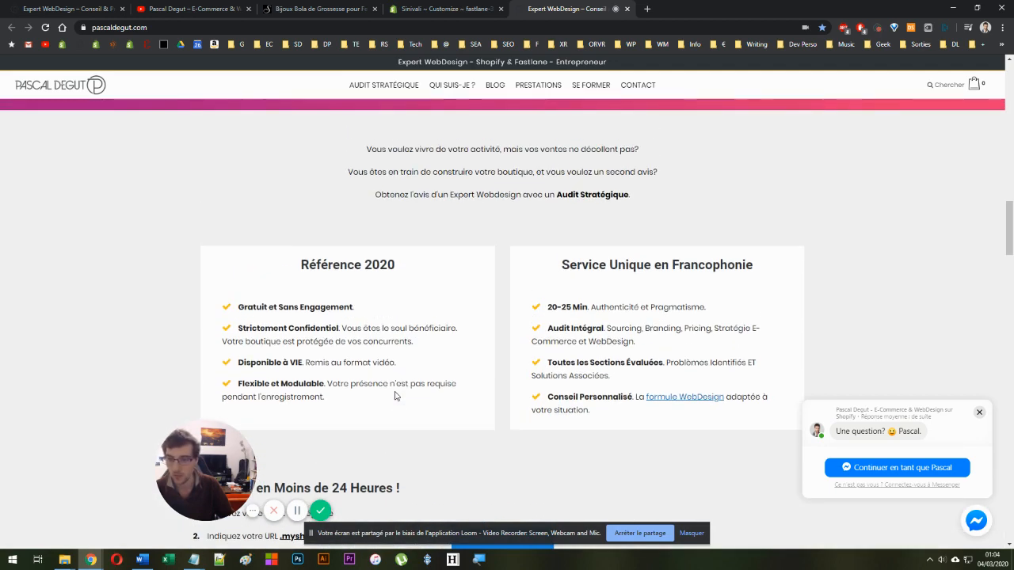
pyautogui.scroll(-4, 395, 396)
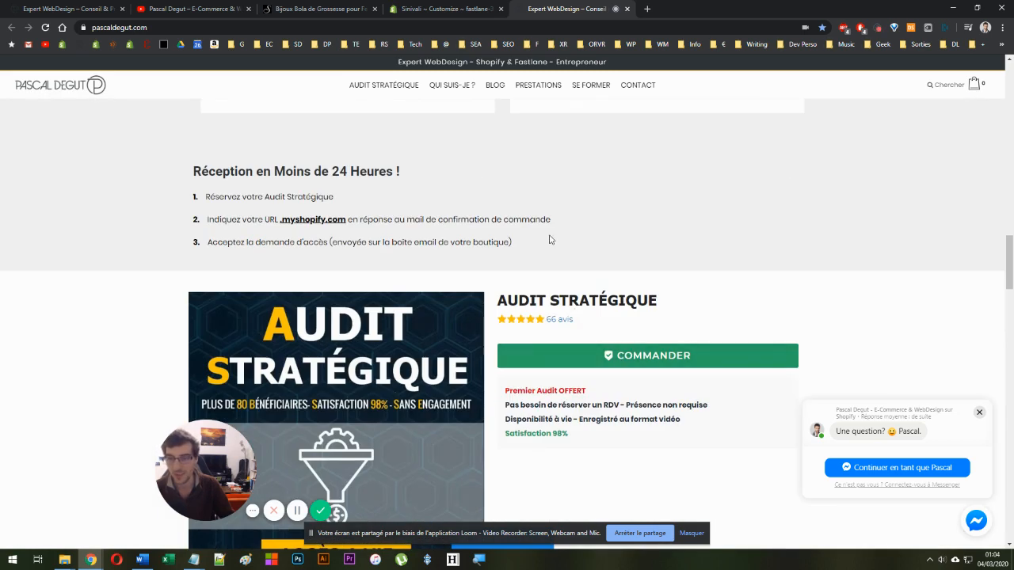
pyautogui.scroll(5, 548, 237)
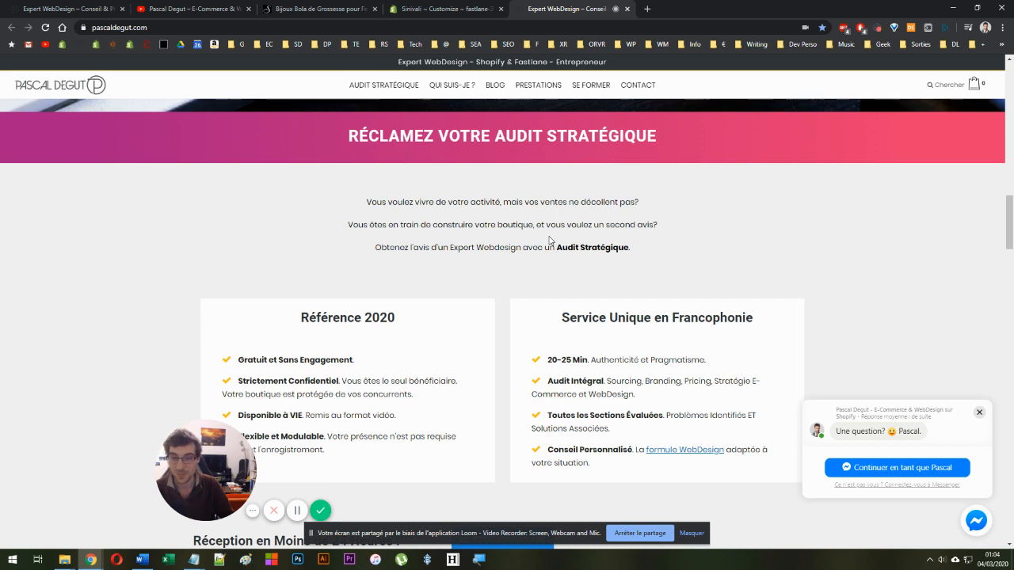